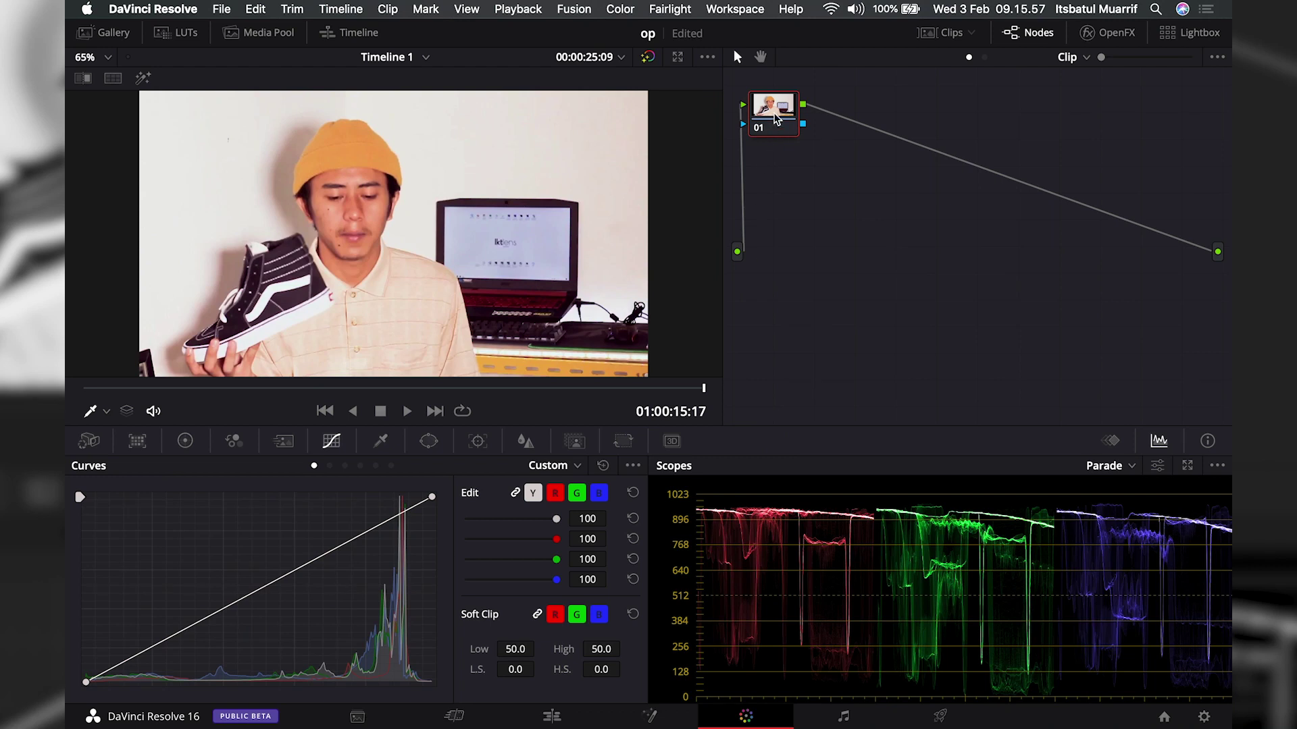
Step: Add serial node 02 after node 01 and auto-balance its colour
{"action": "mouse_move", "coordinate": [821, 192]}
{"action": "left_click", "coordinate": [946, 196]}
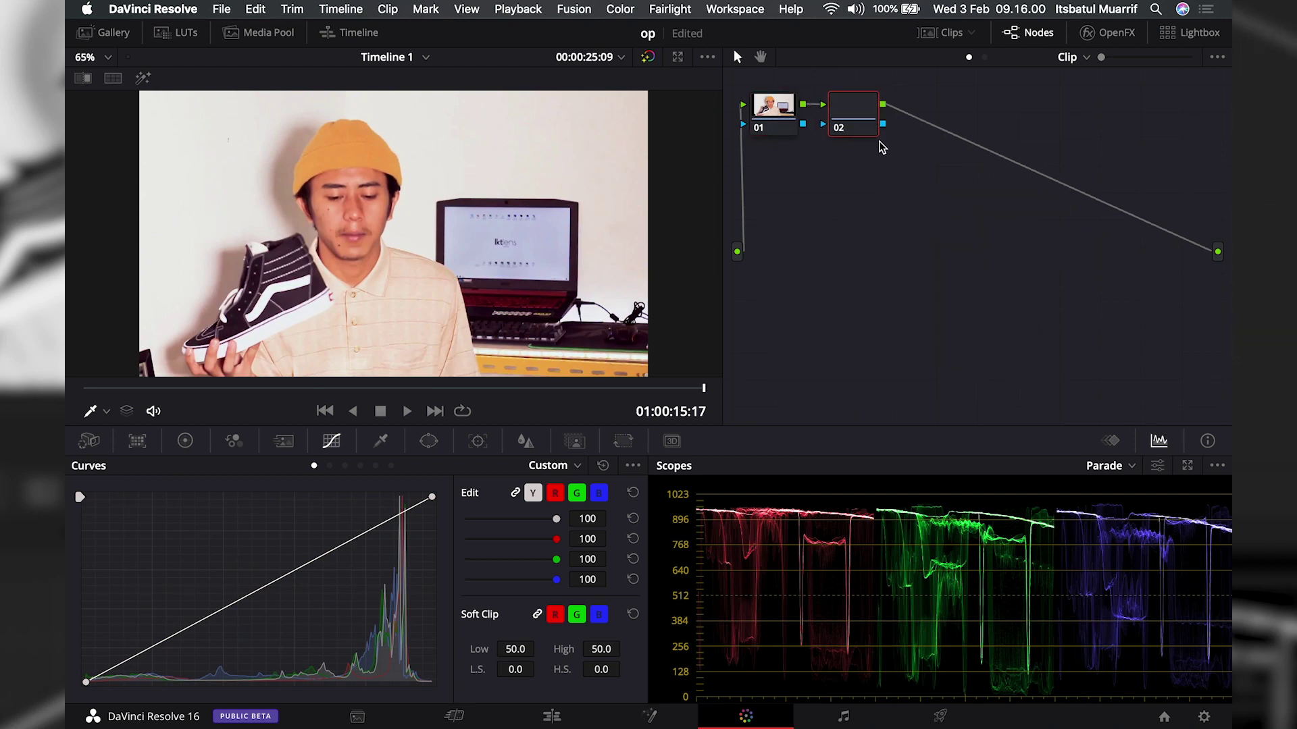
{"action": "left_click_drag", "start_coordinate": [852, 112], "coordinate": [807, 184]}
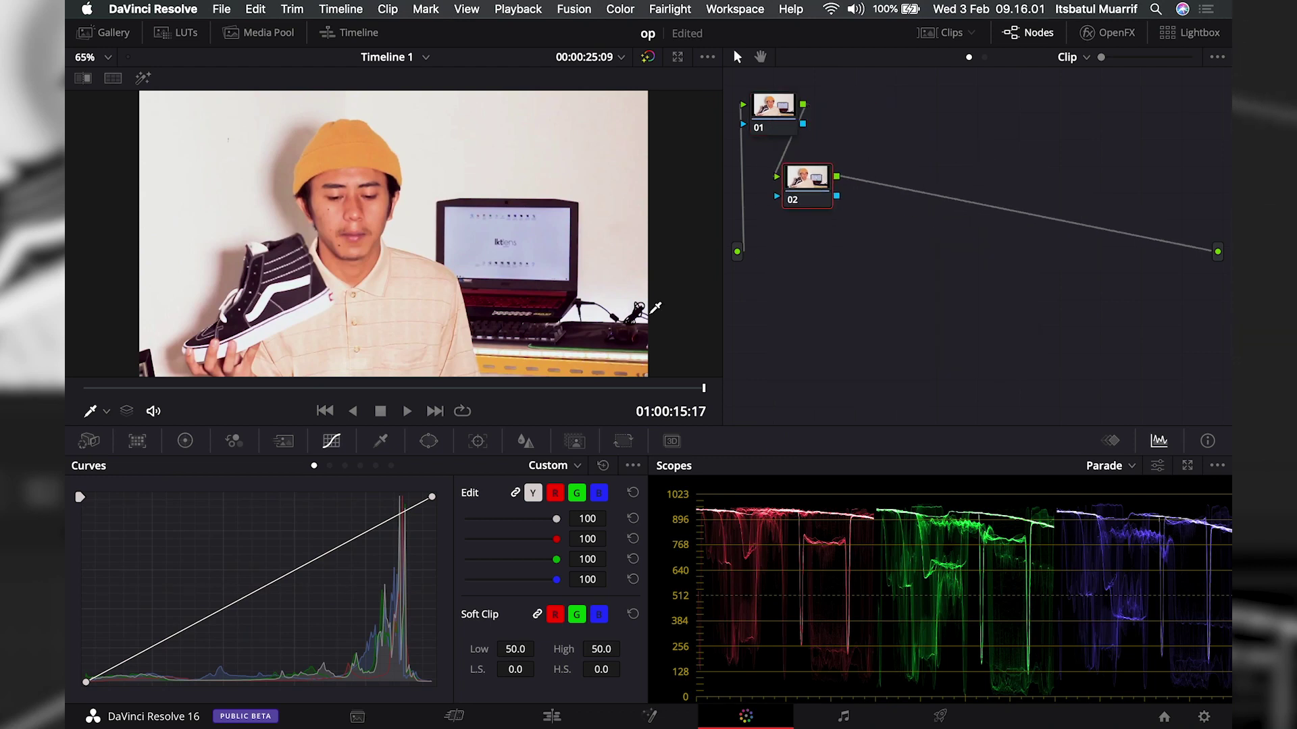
{"action": "left_click", "coordinate": [185, 442]}
{"action": "key", "text": "alt+shift+c"}
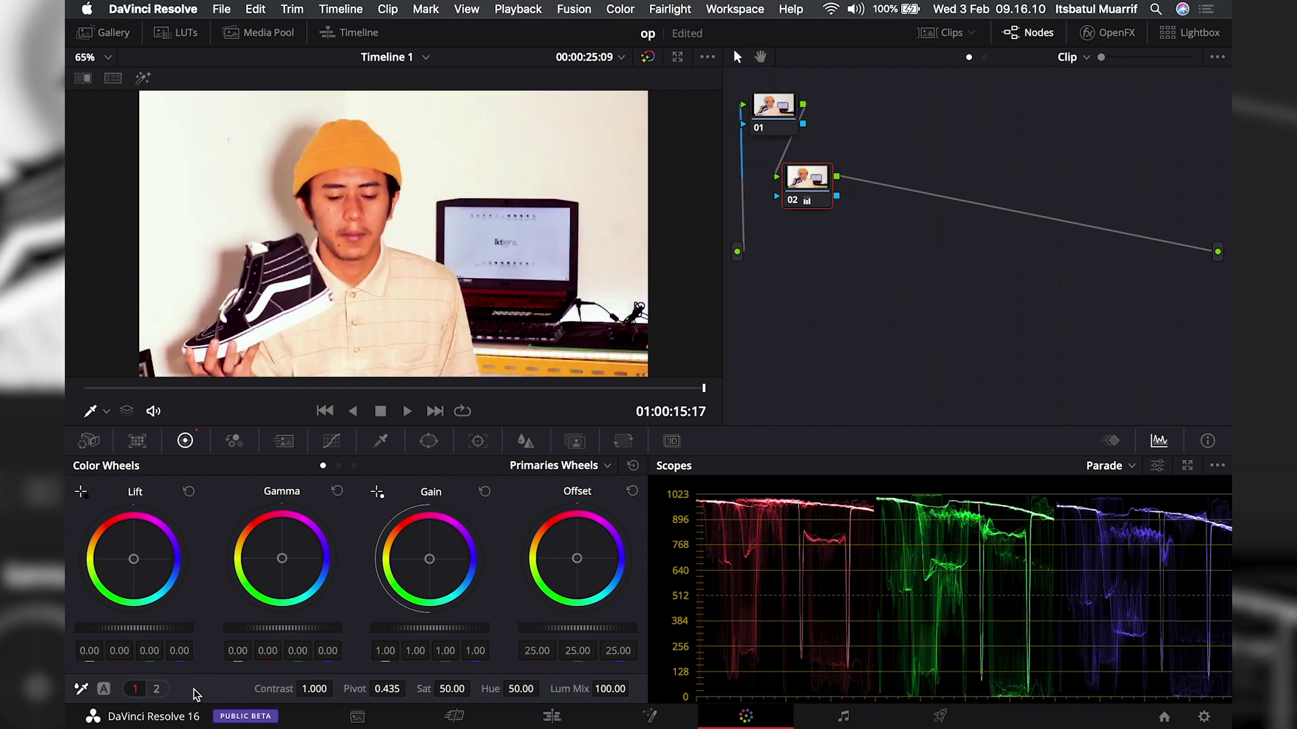
Step: Set node 02's Temp to -400, Tint to -12 and Shadows to 17
{"action": "left_click", "coordinate": [158, 690]}
{"action": "left_click_drag", "start_coordinate": [250, 691], "coordinate": [223, 689]}
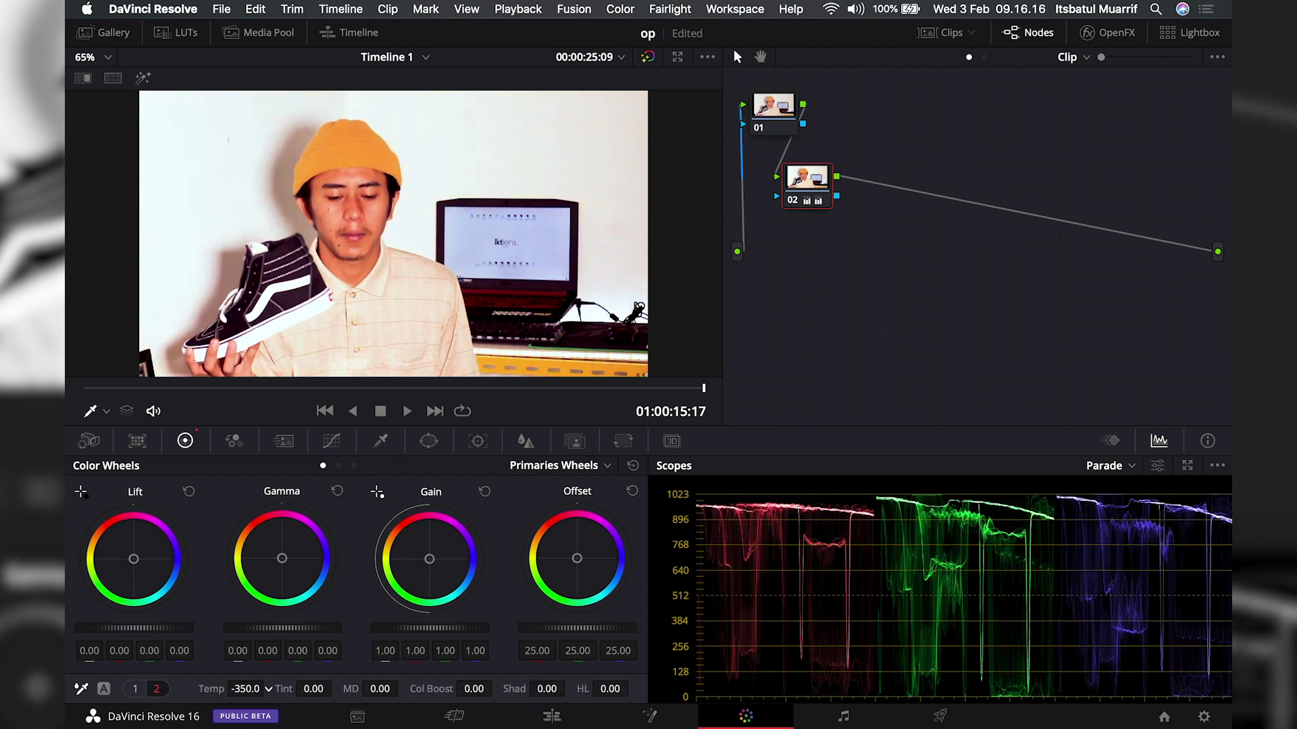
{"action": "left_click_drag", "start_coordinate": [245, 689], "coordinate": [240, 689]}
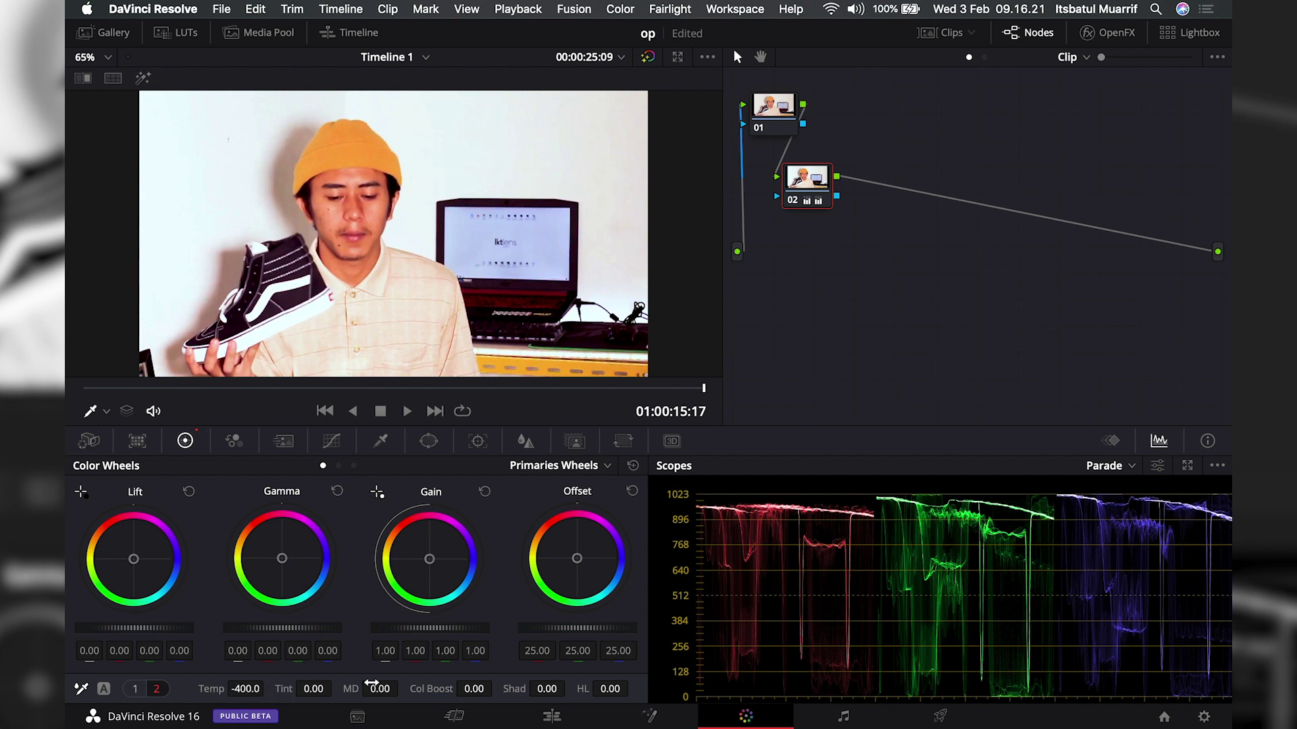
{"action": "mouse_move", "coordinate": [537, 692]}
{"action": "left_mouse_down"}
{"action": "mouse_move", "coordinate": [520, 692]}
{"action": "mouse_move", "coordinate": [547, 689]}
{"action": "left_mouse_up"}
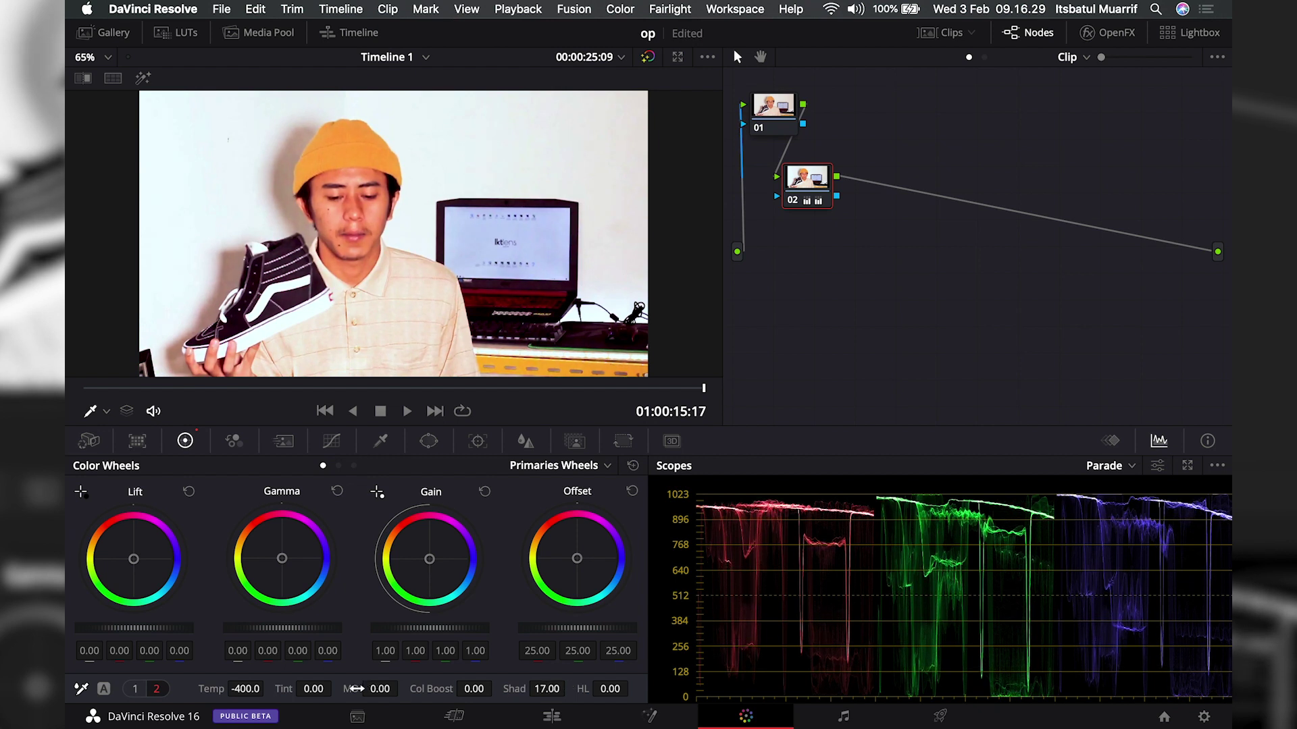
{"action": "left_click_drag", "start_coordinate": [319, 691], "coordinate": [300, 690]}
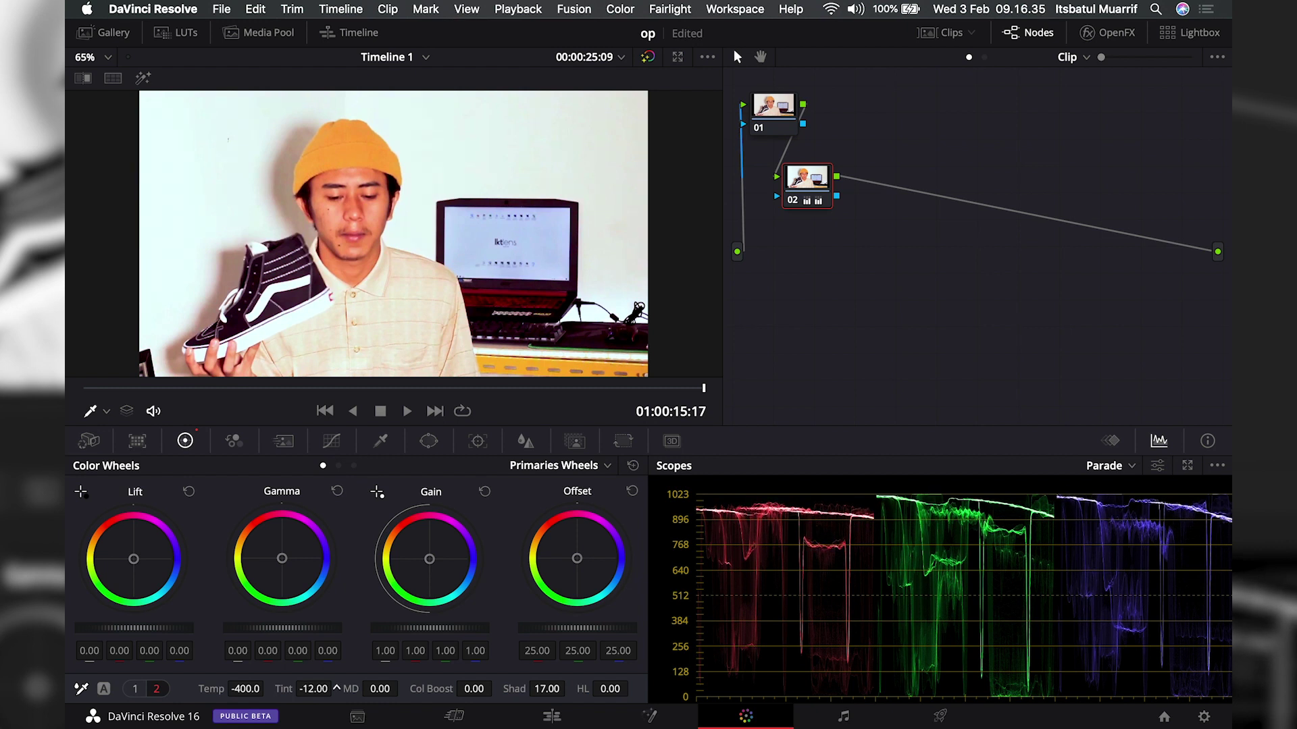
{"action": "left_click", "coordinate": [135, 689]}
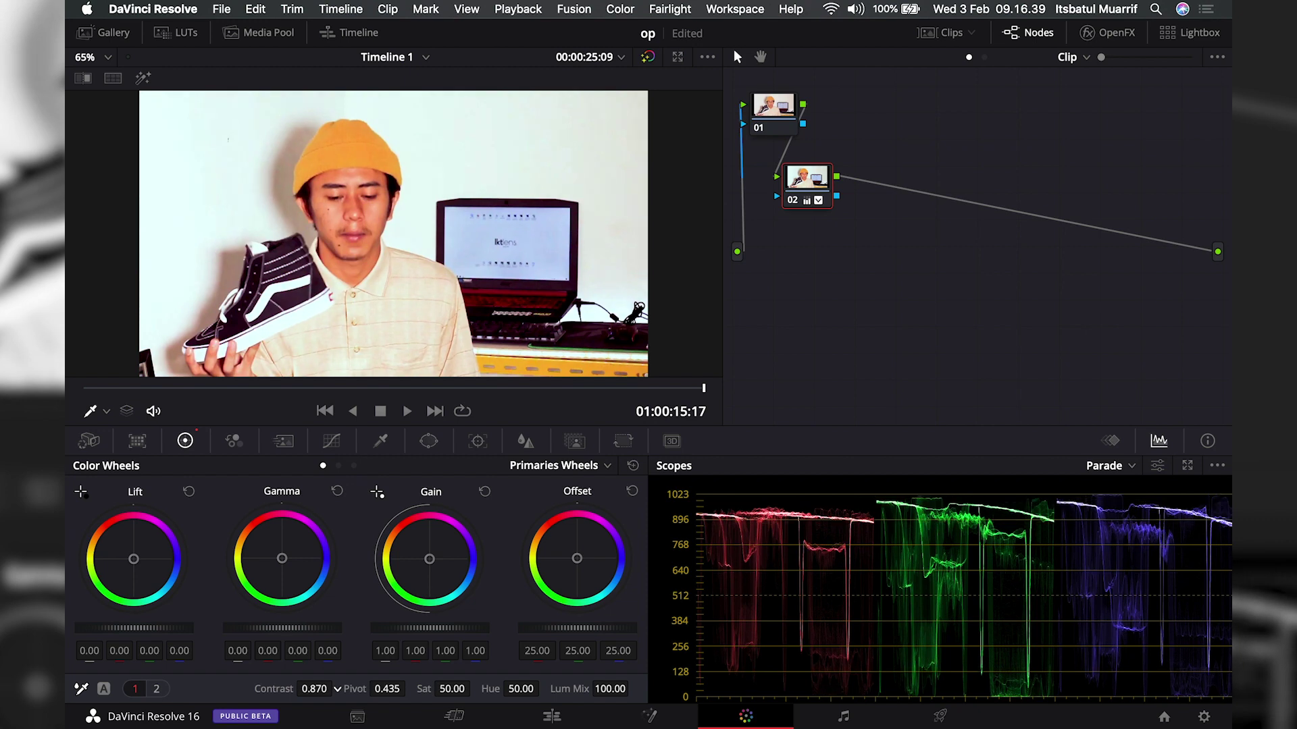
Step: Lower contrast to 0.910, then set Log Highlight to -0.07 and Shadow to -0.03
{"action": "left_click_drag", "start_coordinate": [314, 689], "coordinate": [308, 688]}
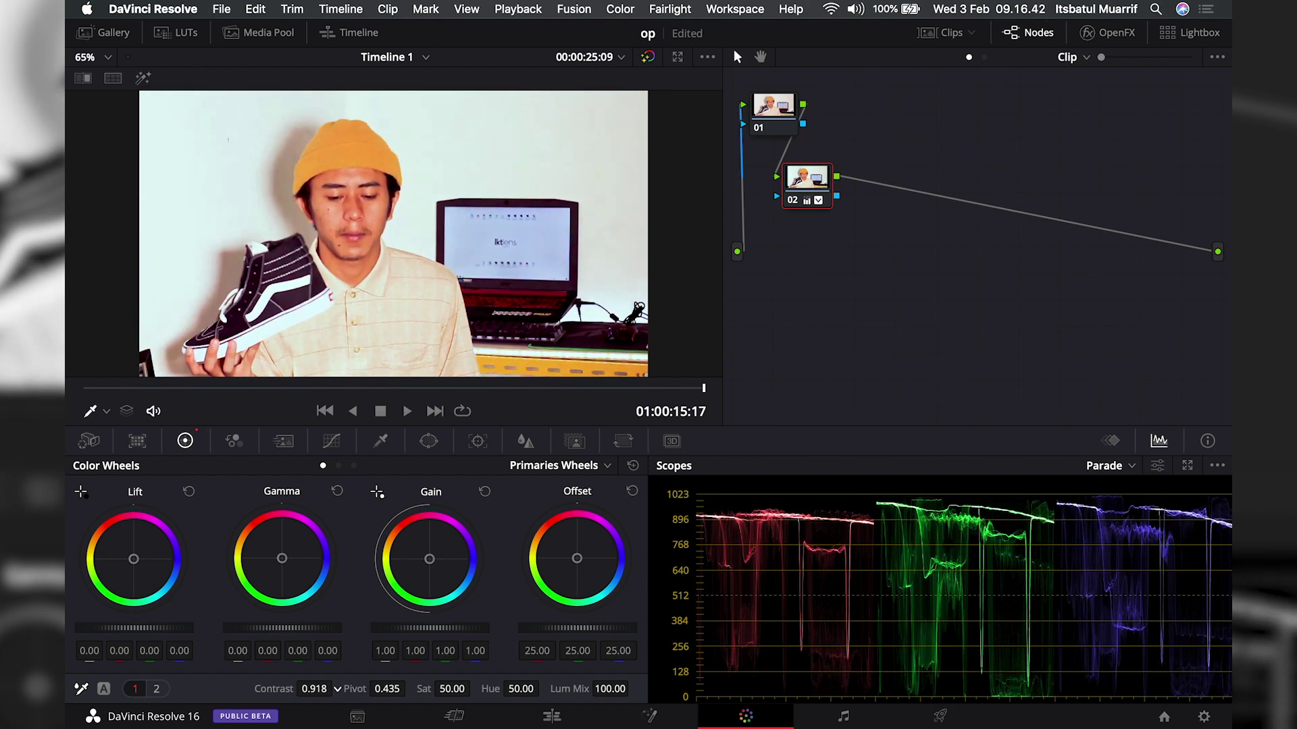
{"action": "left_click_drag", "start_coordinate": [315, 689], "coordinate": [313, 689]}
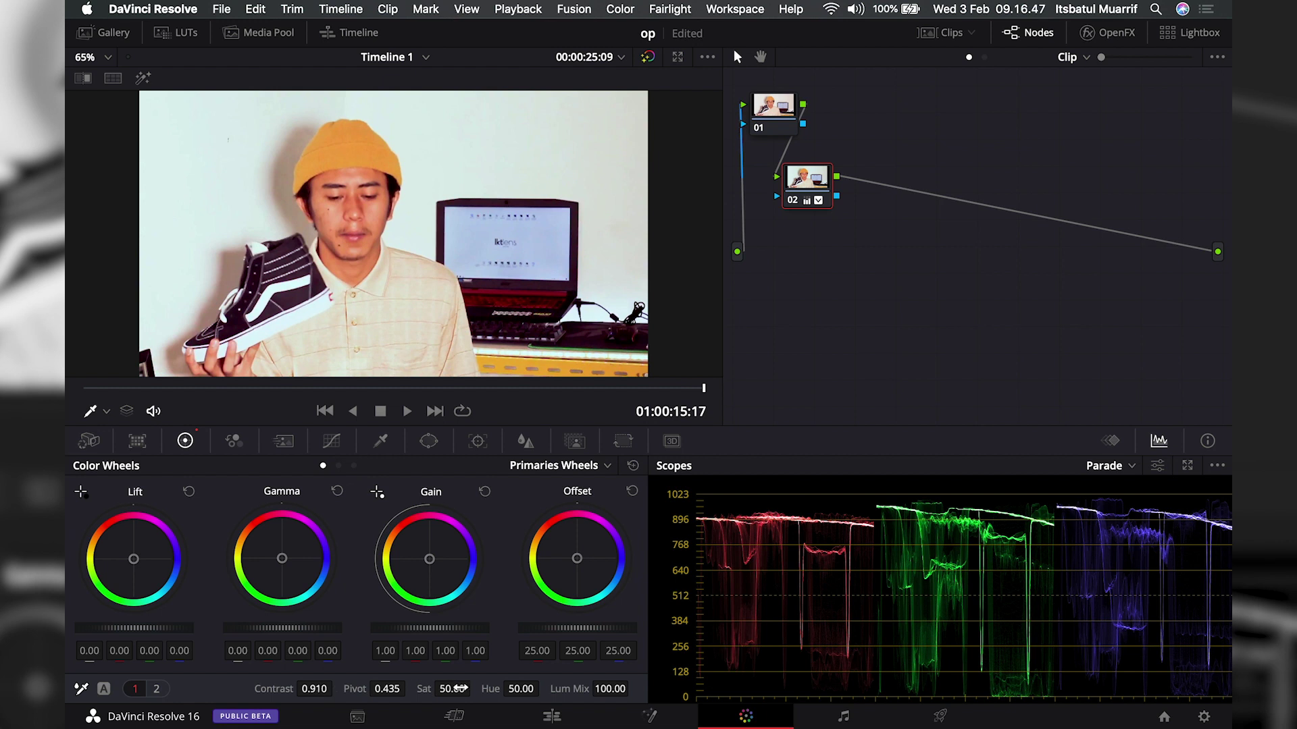
{"action": "left_click", "coordinate": [354, 466]}
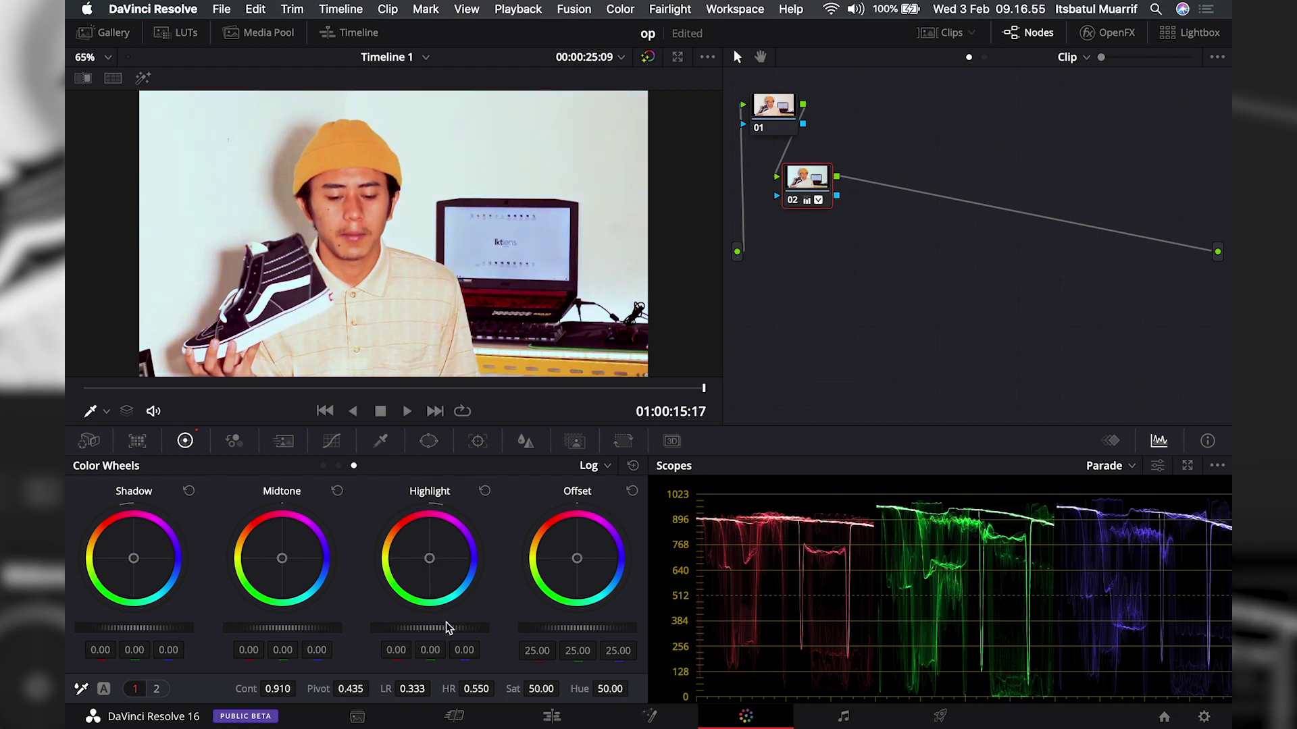
{"action": "left_click_drag", "start_coordinate": [445, 632], "coordinate": [422, 632]}
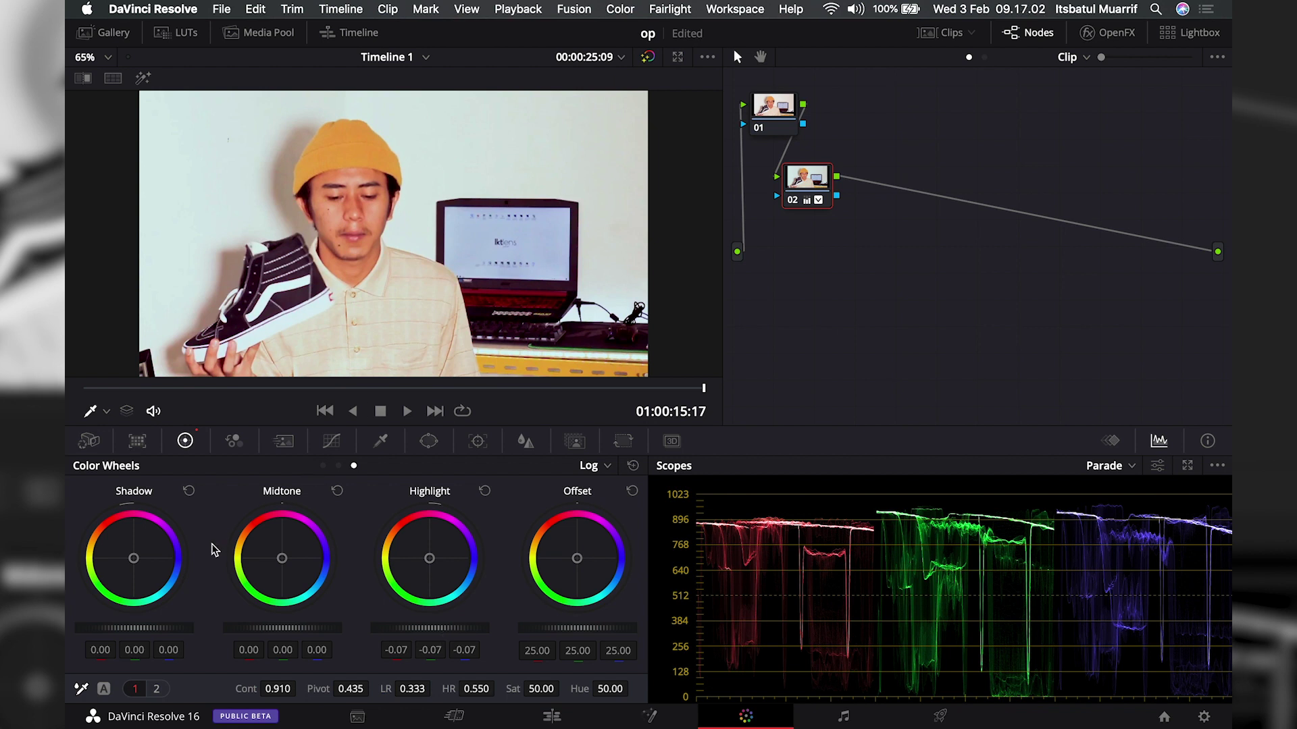
{"action": "left_click_drag", "start_coordinate": [141, 628], "coordinate": [149, 628]}
{"action": "left_click_drag", "start_coordinate": [149, 628], "coordinate": [128, 629]}
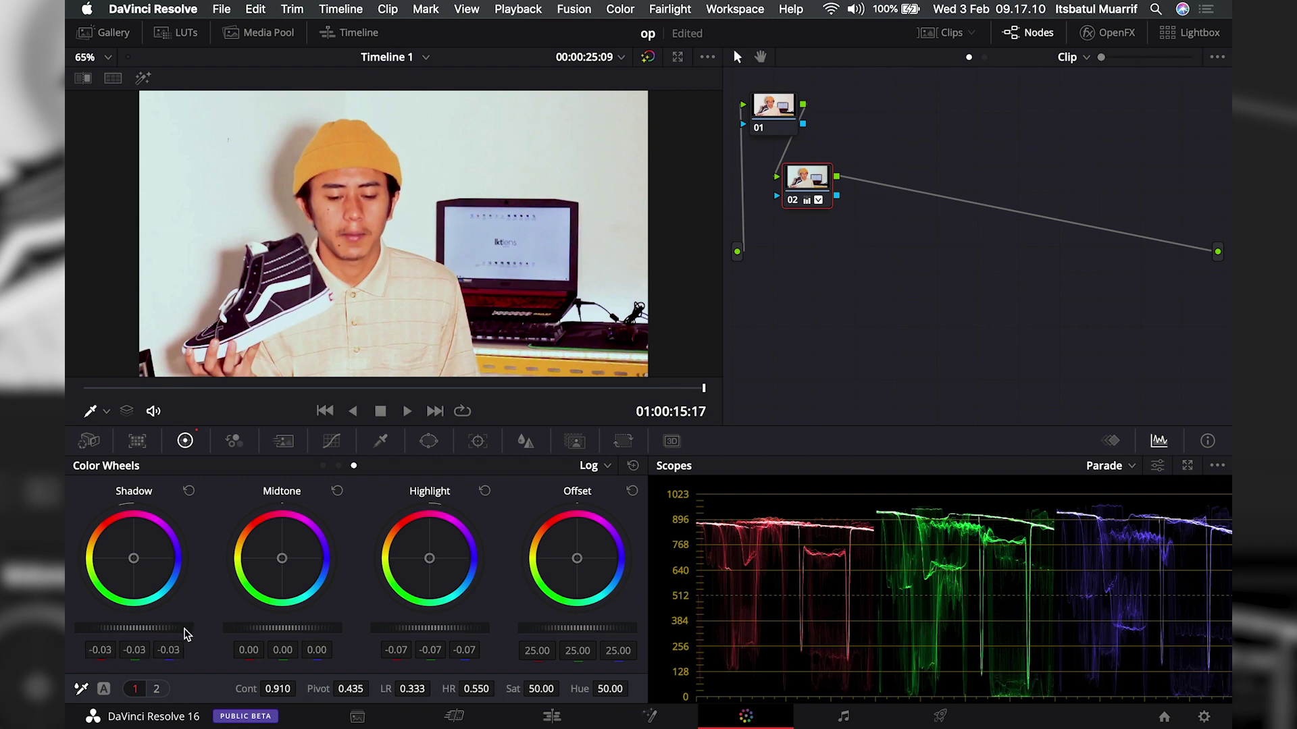
Step: Add serial node 03 and tint its highlights slightly toward blue
{"action": "right_click", "coordinate": [803, 186]}
{"action": "mouse_move", "coordinate": [893, 268]}
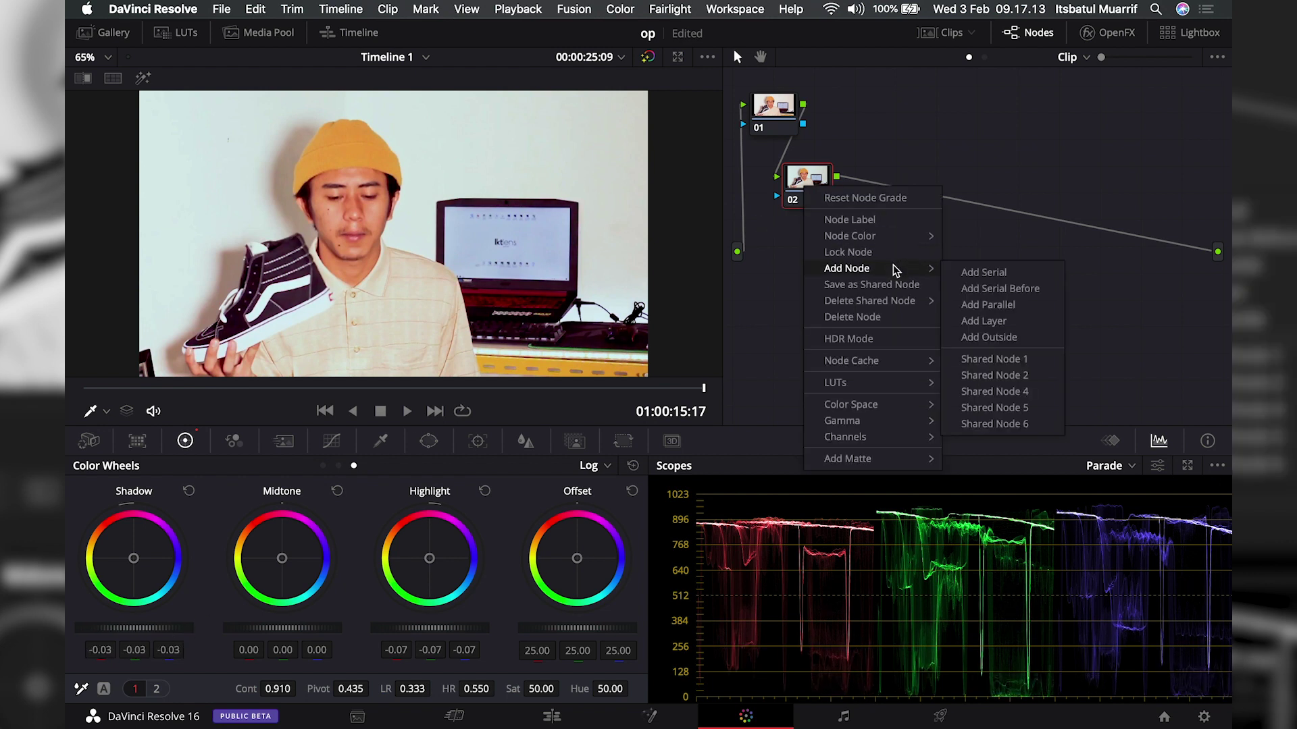
{"action": "left_click", "coordinate": [982, 272]}
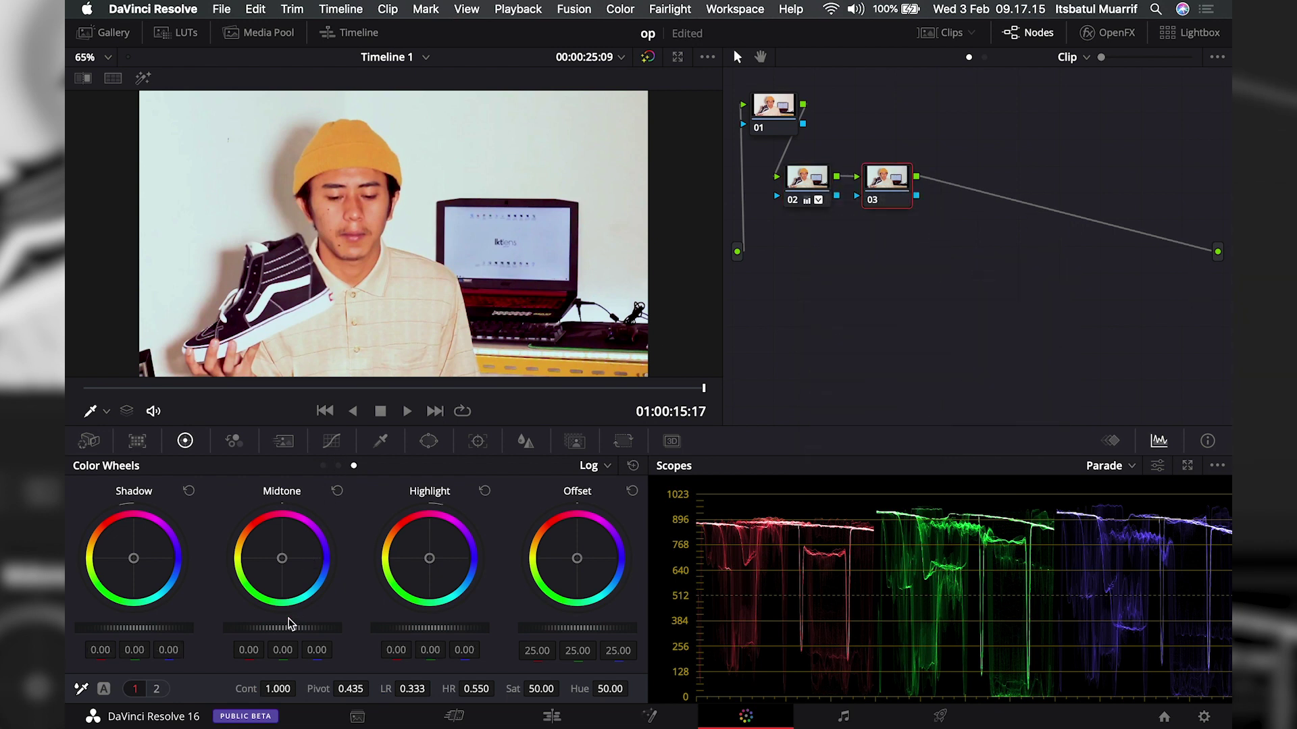
{"action": "left_click_drag", "start_coordinate": [430, 561], "coordinate": [432, 559]}
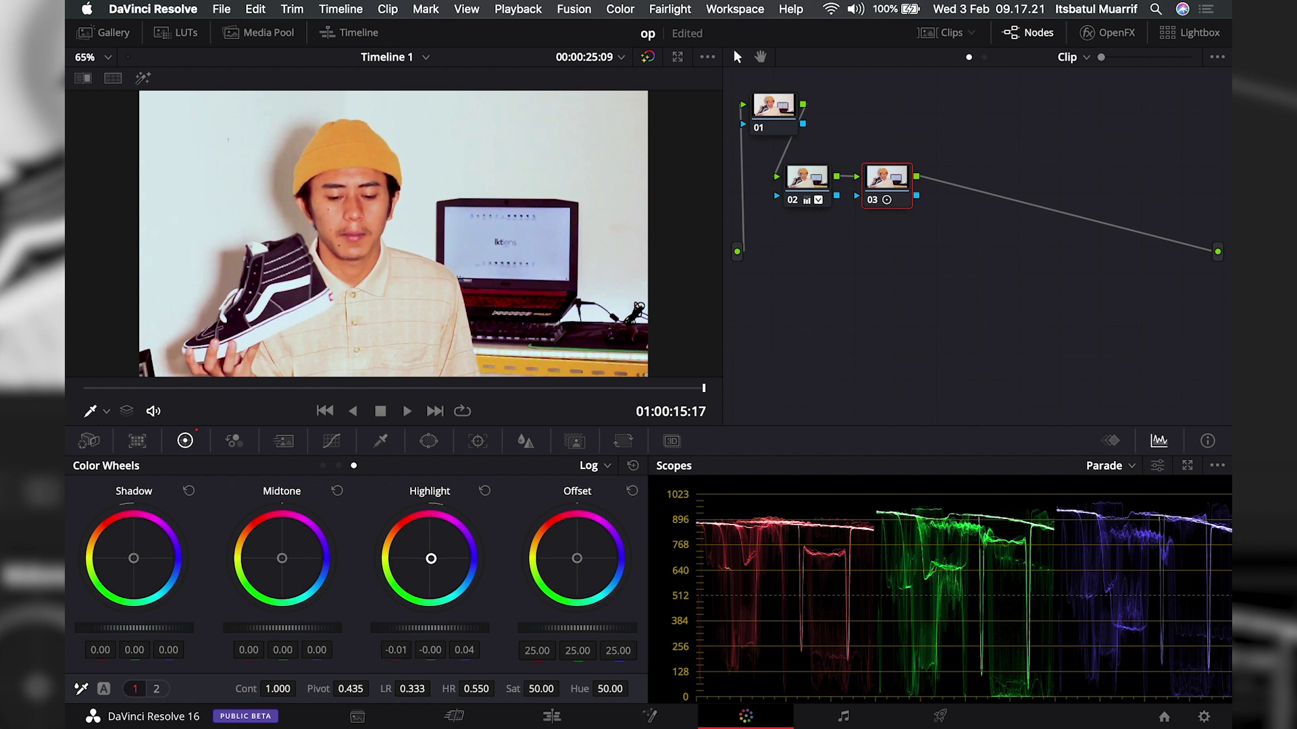
{"action": "left_click_drag", "start_coordinate": [431, 559], "coordinate": [430, 559]}
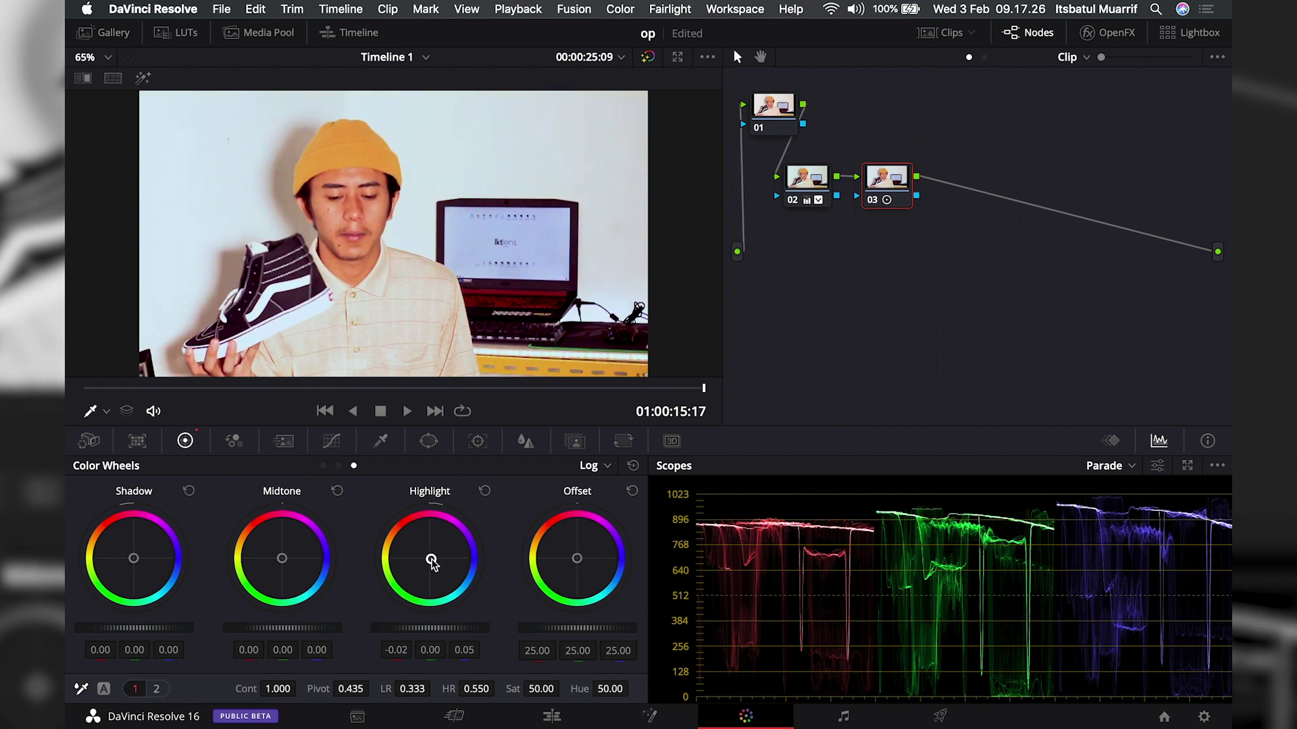
Step: Add serial node 04 after node 03, then add layer node 06 alongside it
{"action": "right_click", "coordinate": [887, 189]}
{"action": "mouse_move", "coordinate": [959, 266]}
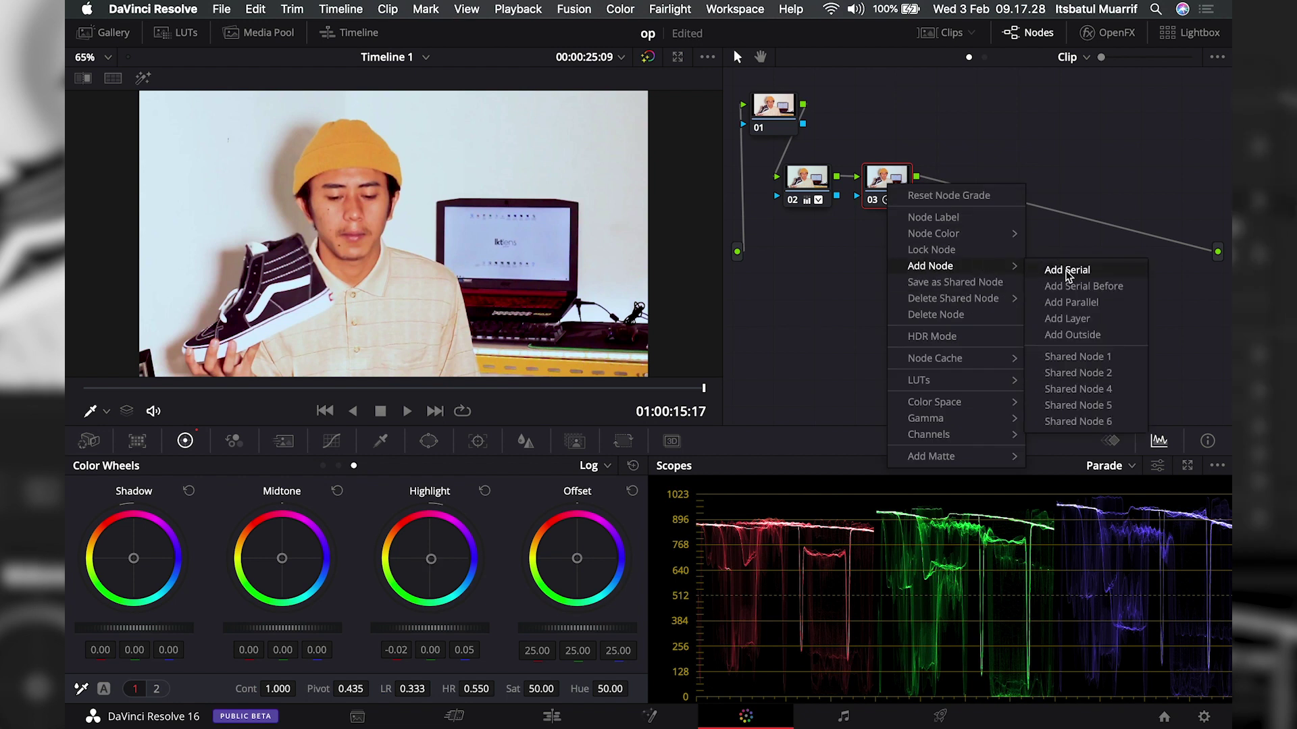
{"action": "left_click", "coordinate": [1077, 302]}
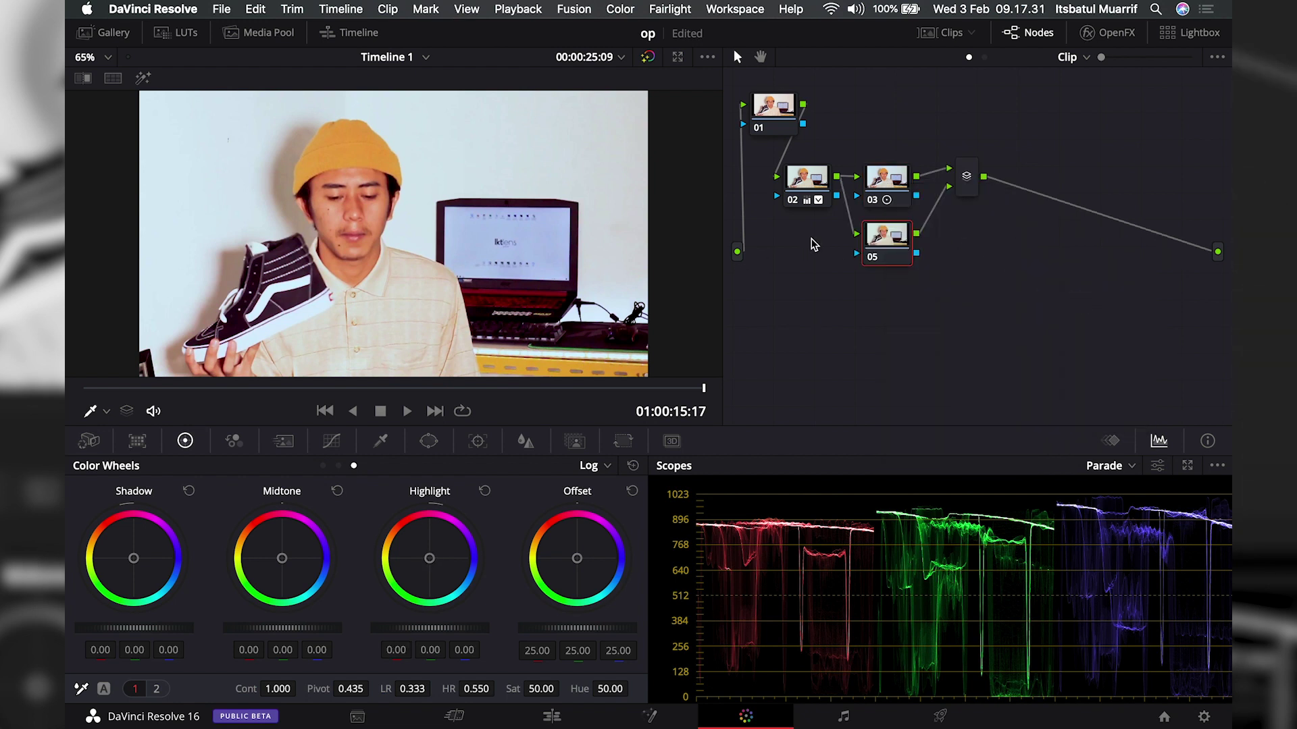
{"action": "key", "text": "ctrl+z"}
{"action": "right_click", "coordinate": [896, 183]}
{"action": "mouse_move", "coordinate": [979, 268]}
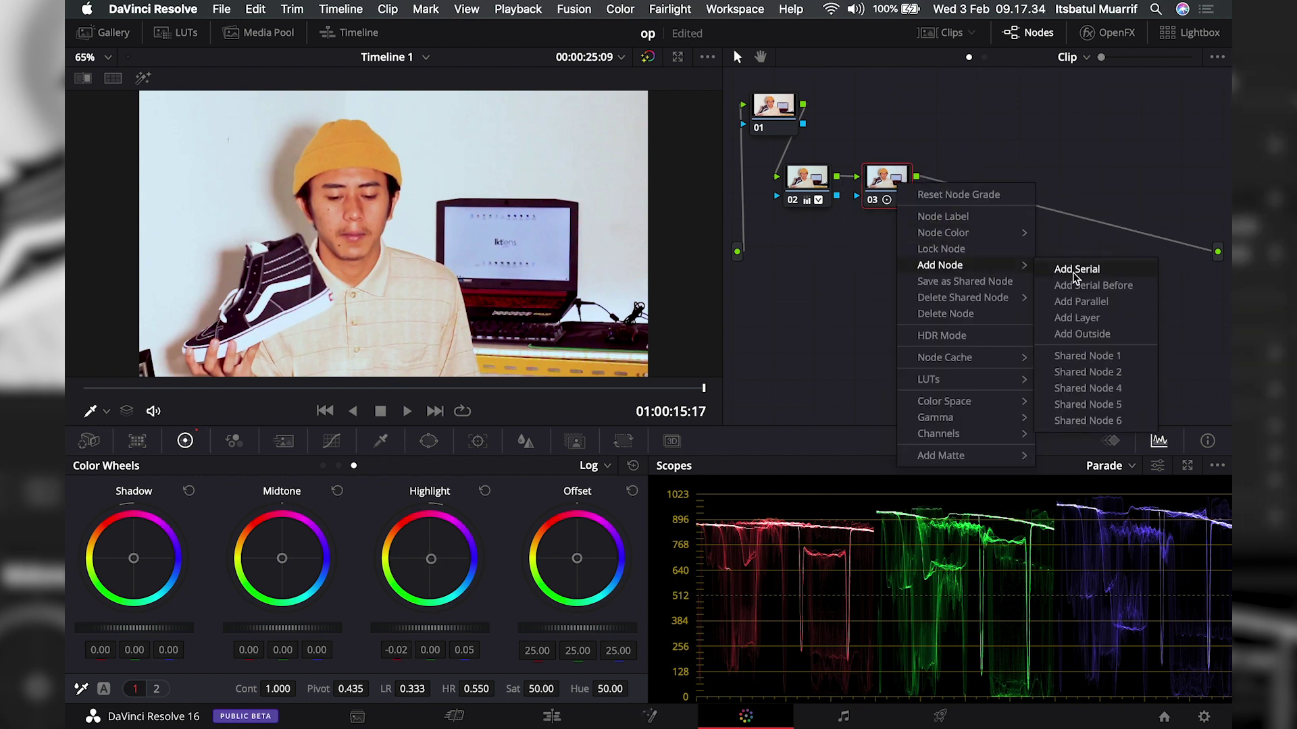
{"action": "left_click", "coordinate": [1074, 277]}
{"action": "right_click", "coordinate": [966, 182]}
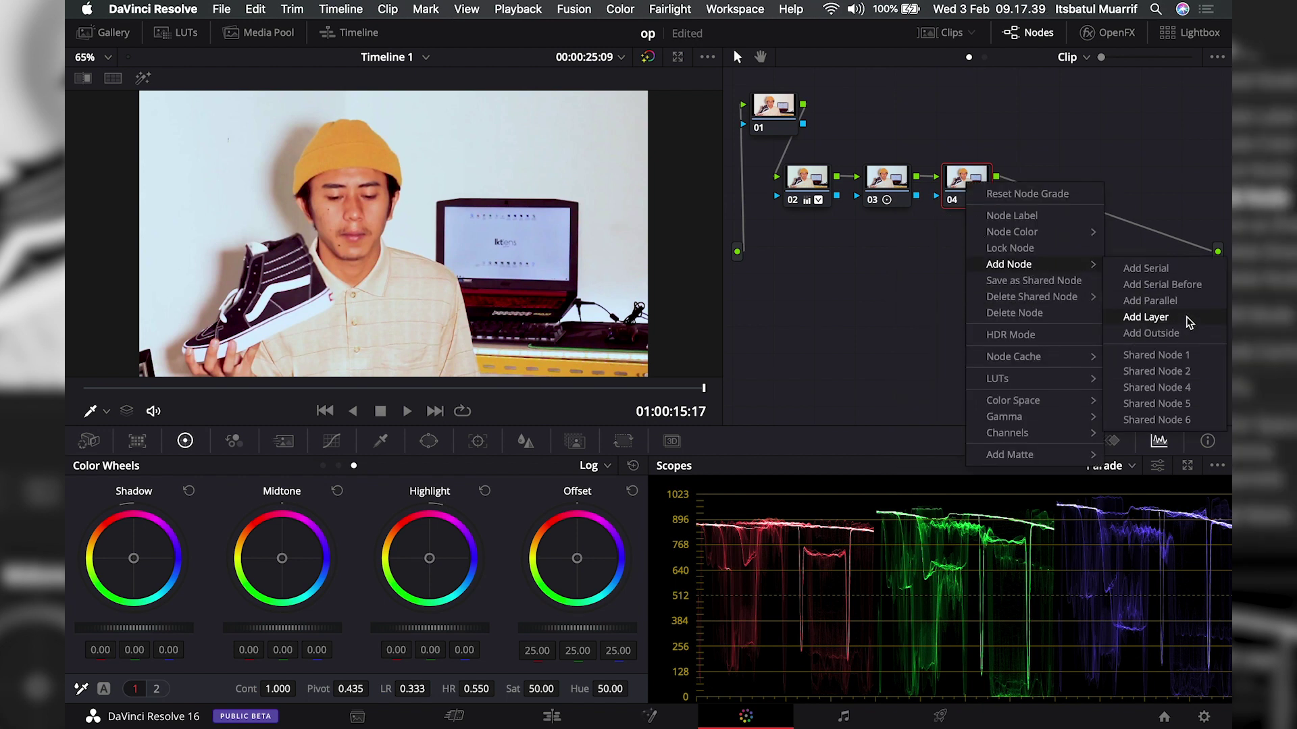
{"action": "left_click", "coordinate": [1189, 323]}
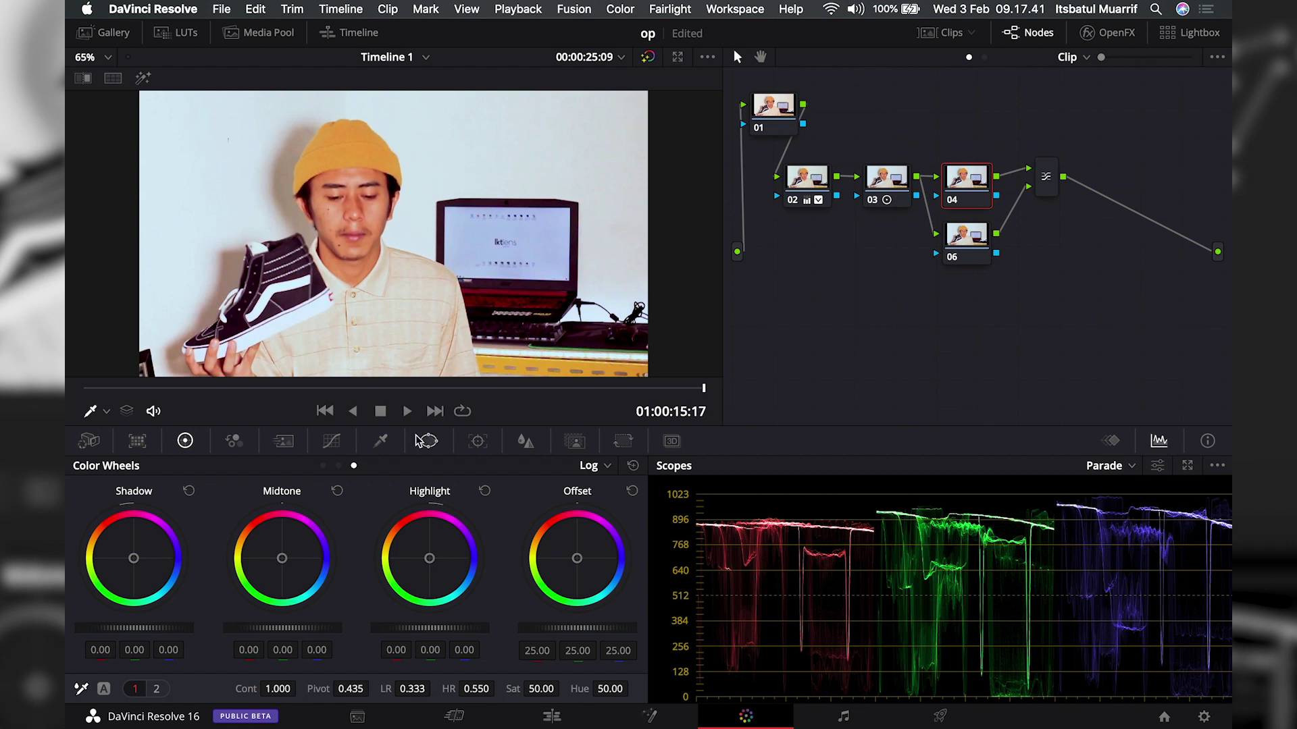
{"action": "left_click", "coordinate": [380, 441]}
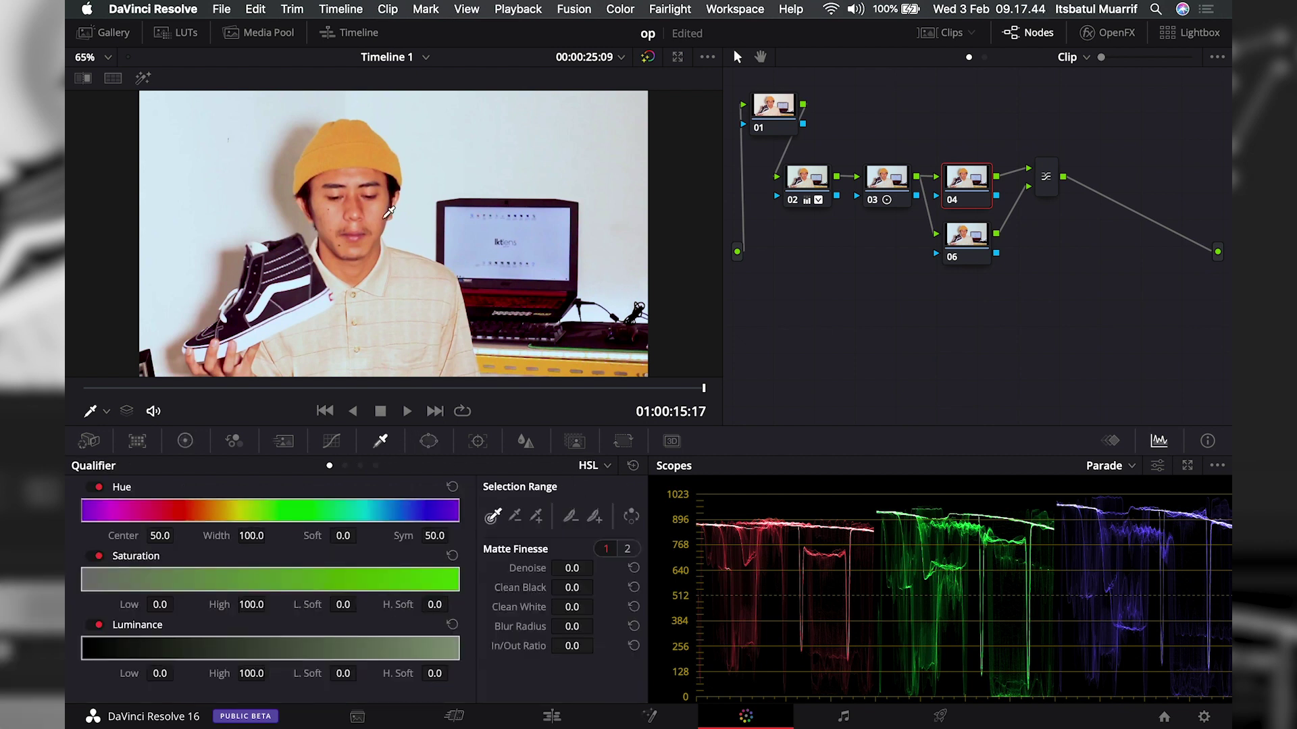
Step: Sample the face's skin tone on node 04 and widen the luminance and saturation ranges
{"action": "left_click", "coordinate": [384, 208]}
{"action": "left_click", "coordinate": [144, 79]}
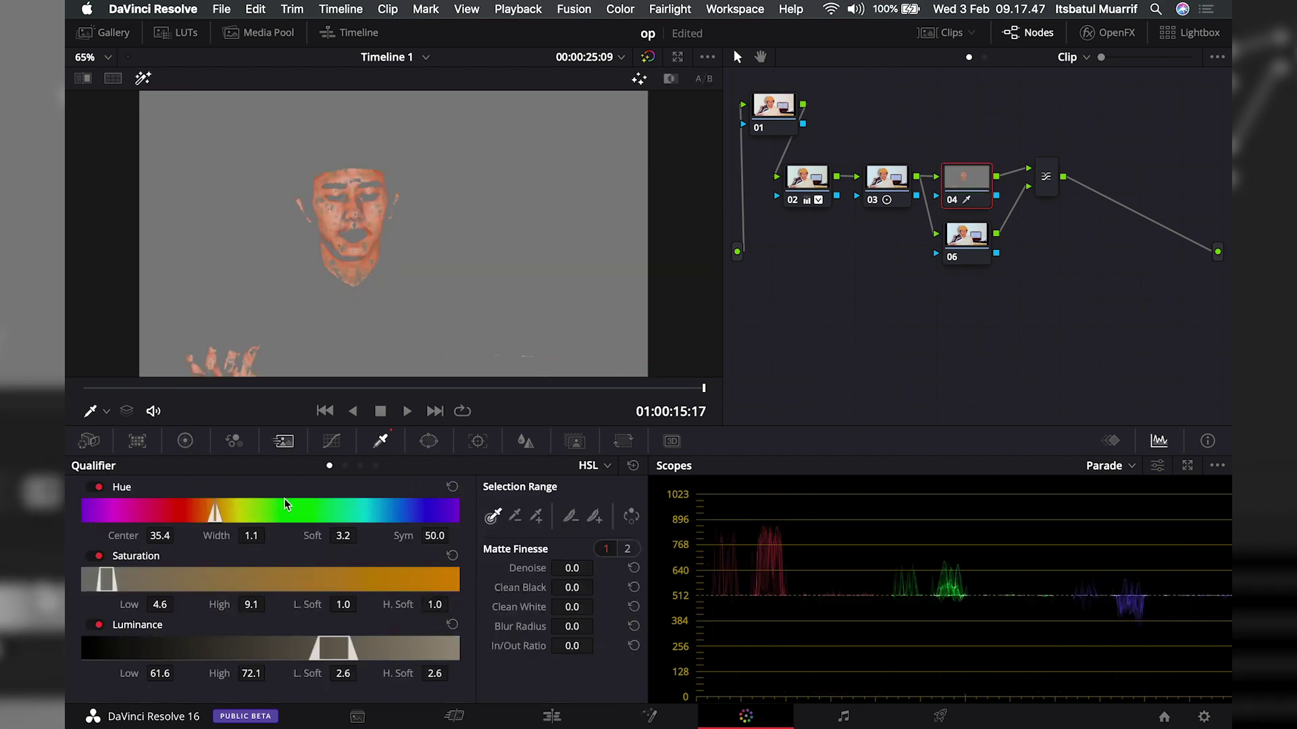
{"action": "left_click_drag", "start_coordinate": [154, 674], "coordinate": [147, 673]}
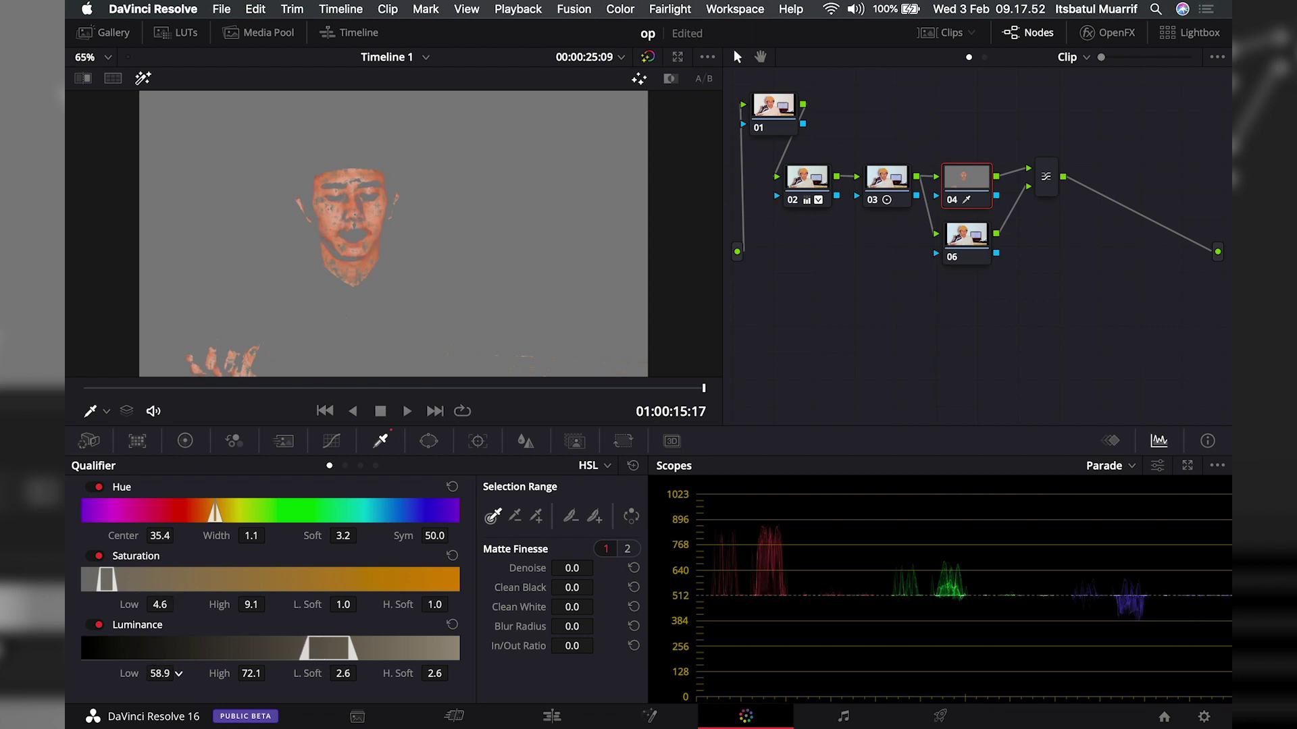
{"action": "left_click_drag", "start_coordinate": [251, 674], "coordinate": [270, 672]}
{"action": "left_click_drag", "start_coordinate": [162, 605], "coordinate": [178, 603]}
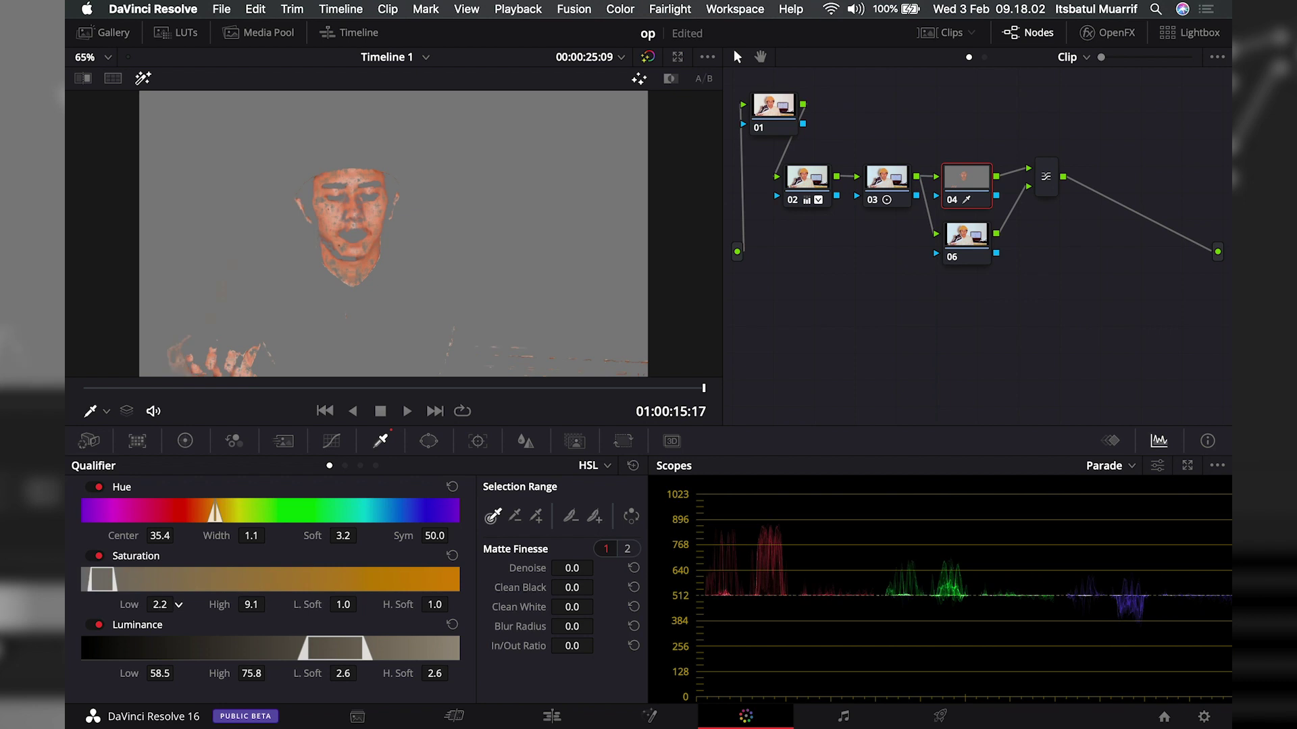
{"action": "left_click_drag", "start_coordinate": [178, 603], "coordinate": [270, 605]}
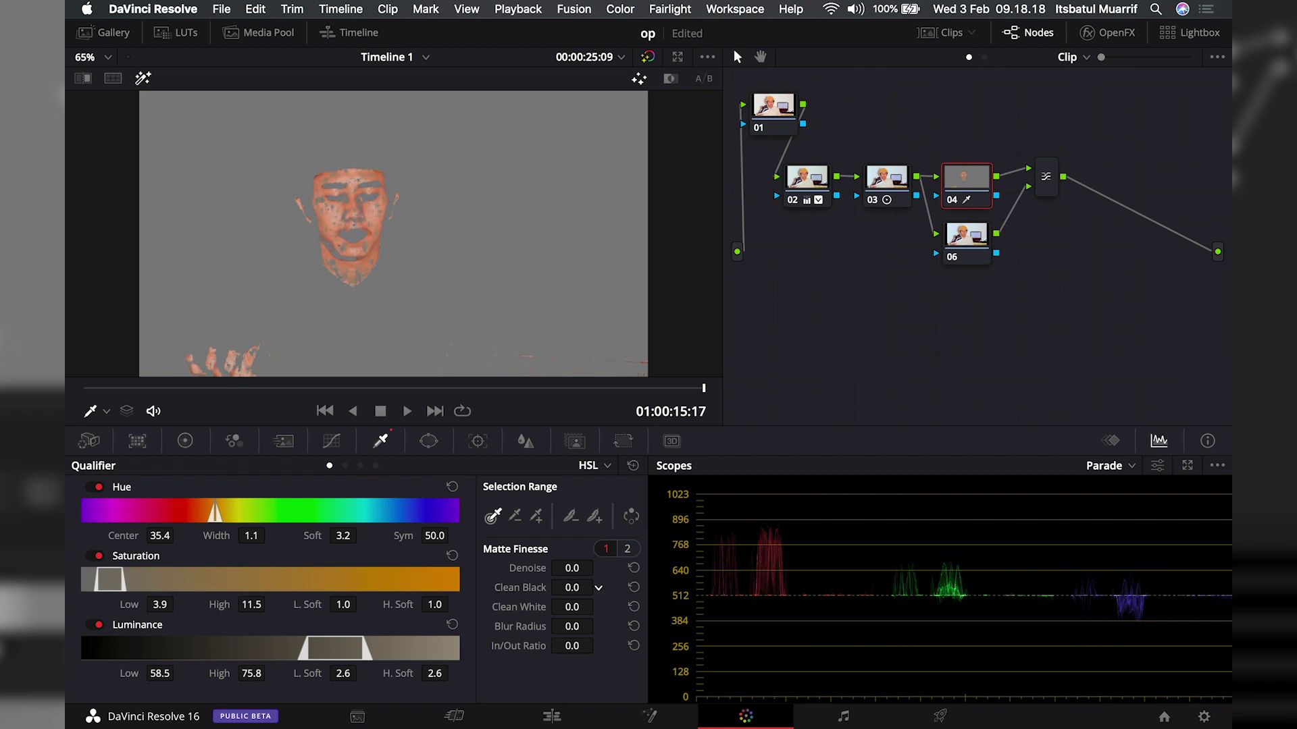
Step: Set Clean White to 22.1, add more face samples, and return to the normal image
{"action": "left_click_drag", "start_coordinate": [573, 607], "coordinate": [598, 607]}
{"action": "left_click", "coordinate": [535, 516]}
{"action": "left_click", "coordinate": [327, 195]}
{"action": "left_click_drag", "start_coordinate": [359, 210], "coordinate": [350, 208]}
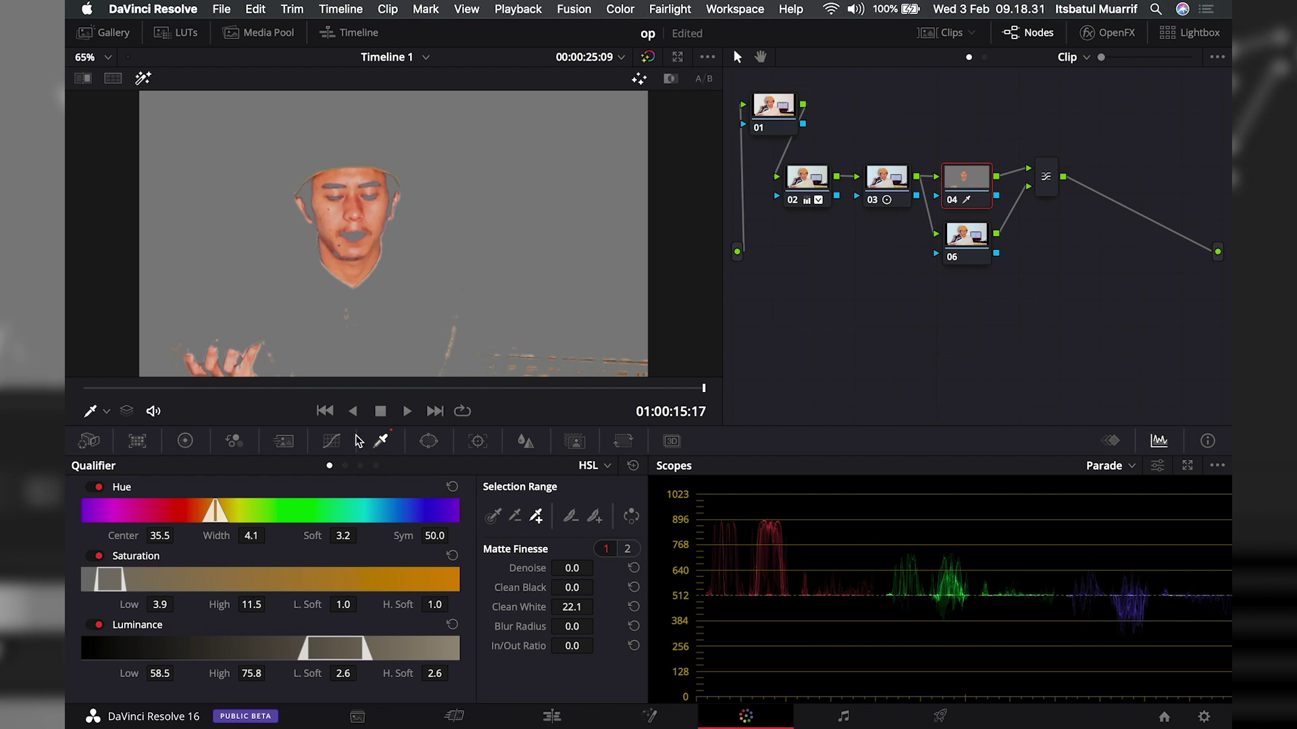
{"action": "left_click", "coordinate": [143, 79]}
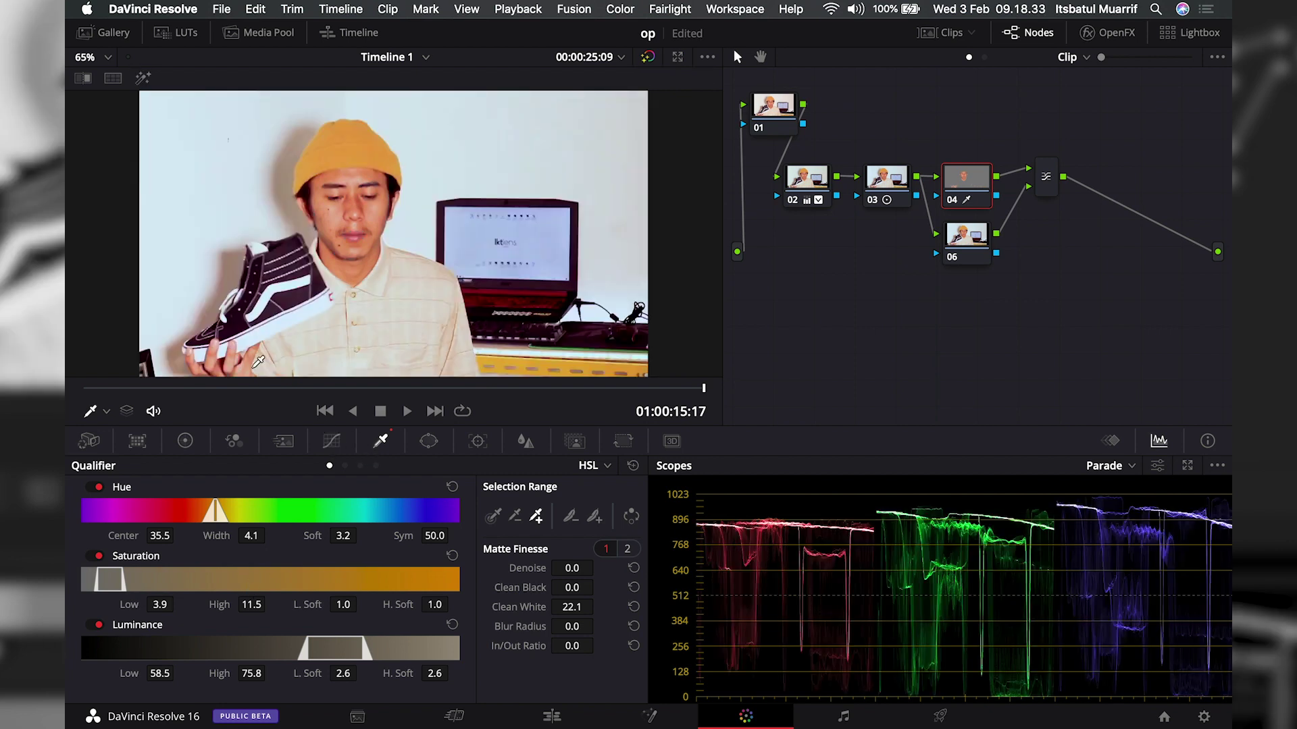
Step: Bend node 04's custom luma curve slightly down in the midtones while viewing the skin matte
{"action": "left_click", "coordinate": [331, 441]}
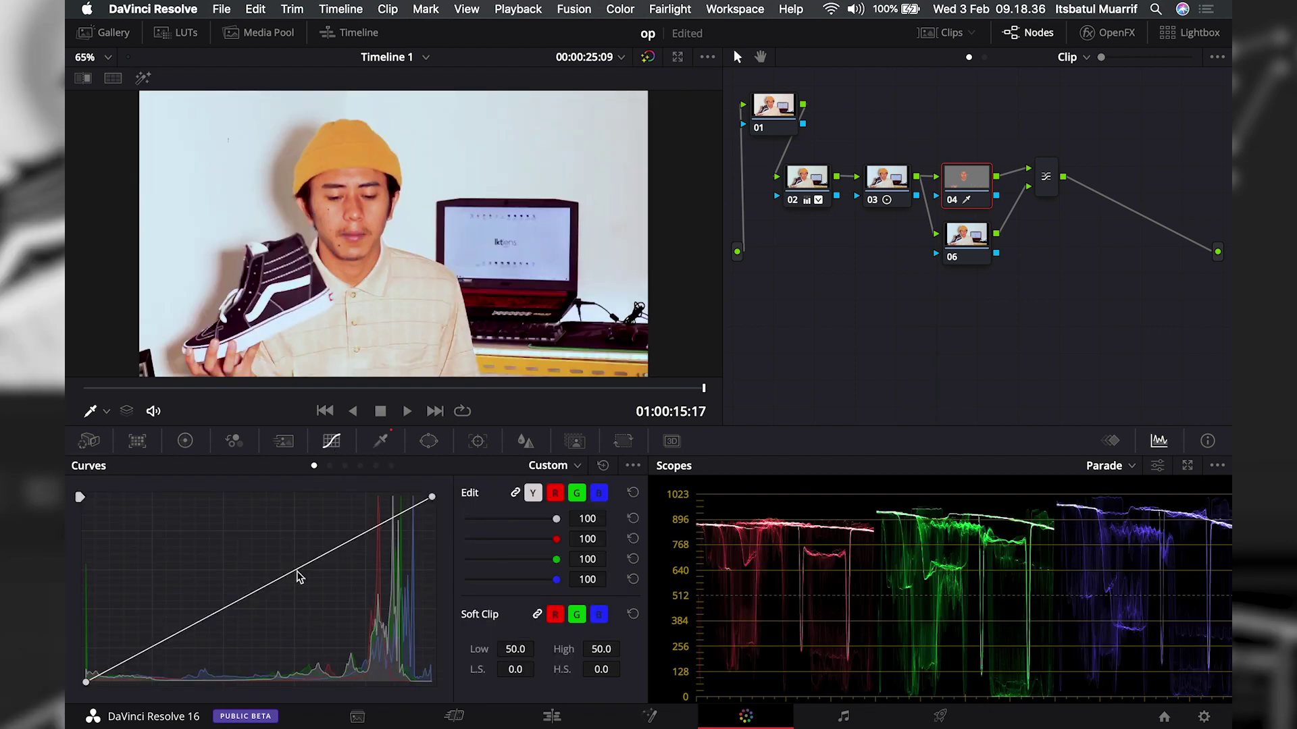
{"action": "left_click_drag", "start_coordinate": [279, 580], "coordinate": [306, 617]}
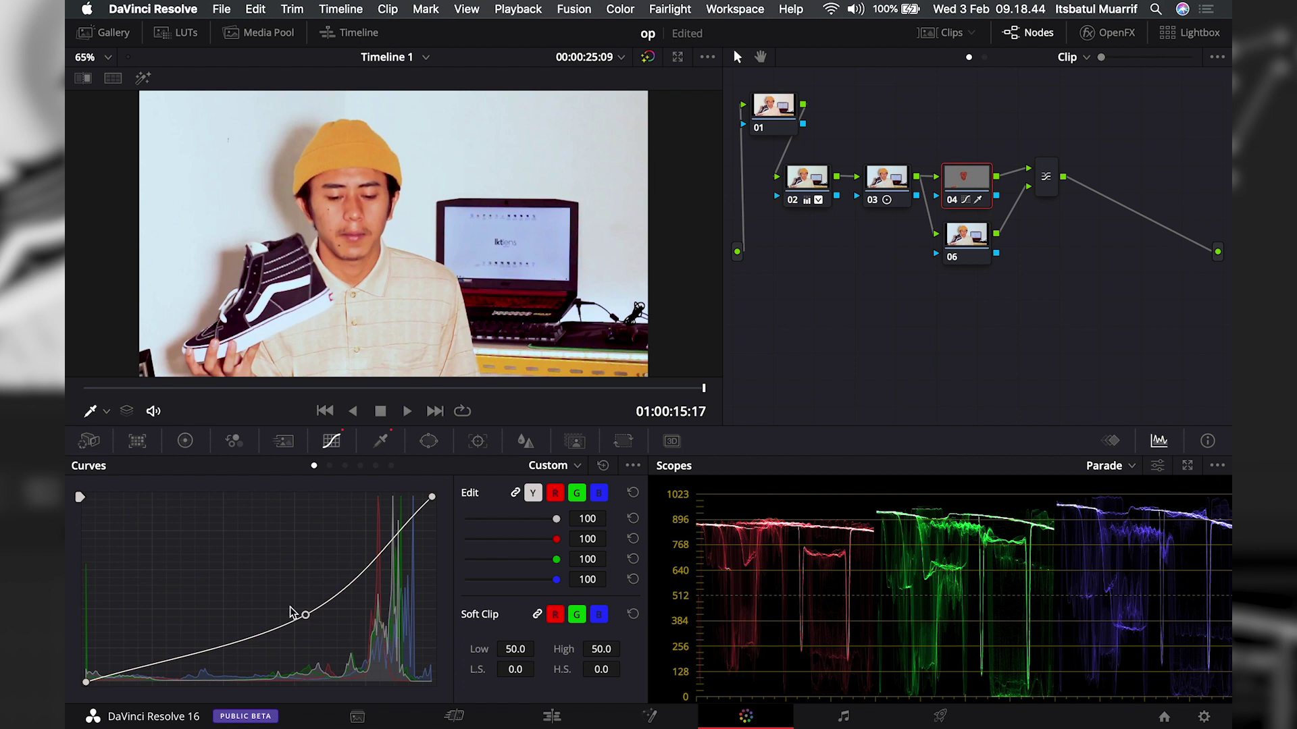
{"action": "right_click", "coordinate": [291, 612]}
{"action": "left_click", "coordinate": [292, 611]}
{"action": "right_click", "coordinate": [291, 614]}
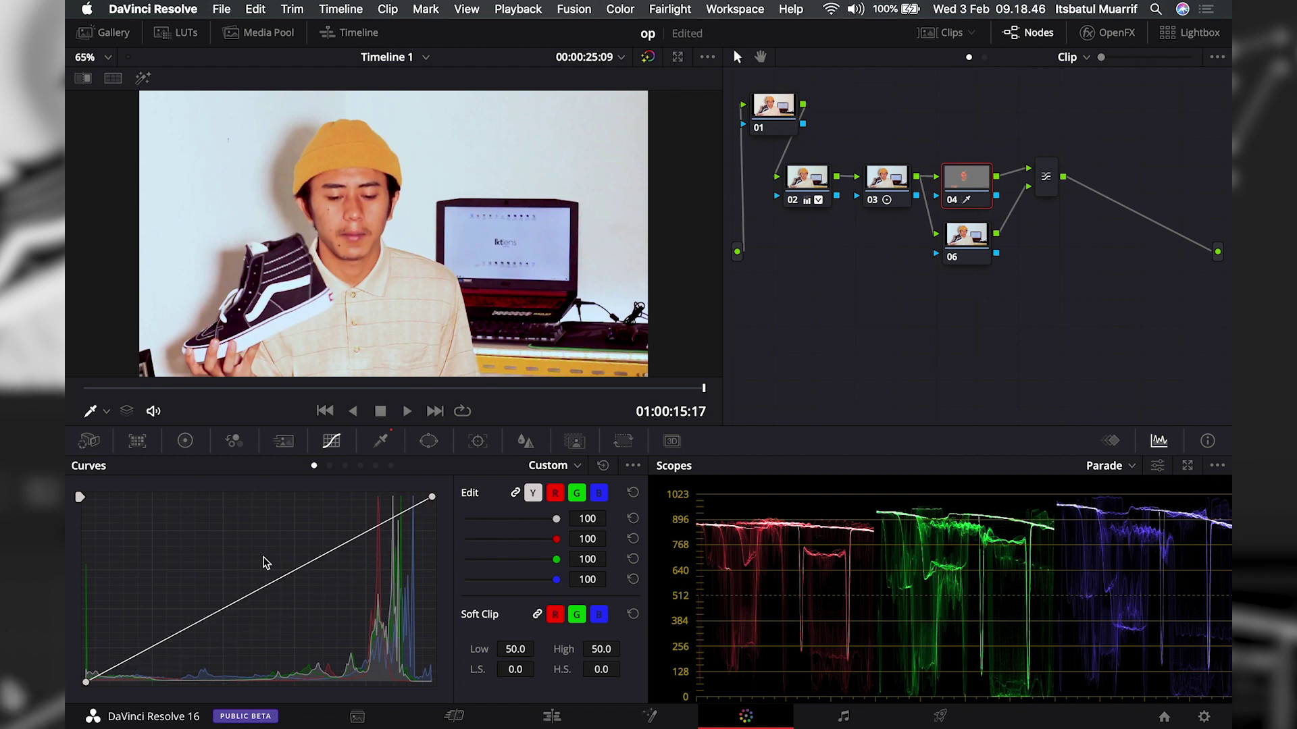
{"action": "left_click", "coordinate": [143, 78]}
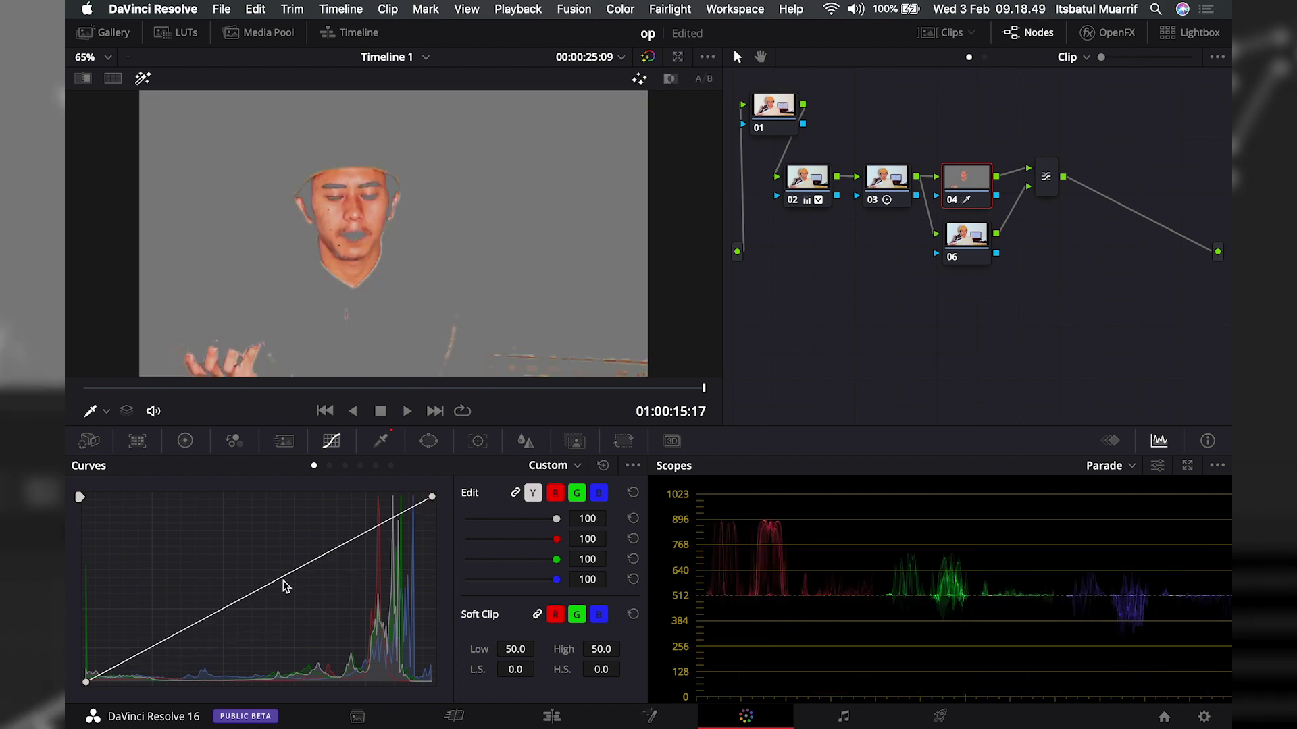
{"action": "mouse_move", "coordinate": [286, 580]}
{"action": "left_mouse_down"}
{"action": "mouse_move", "coordinate": [305, 612]}
{"action": "mouse_move", "coordinate": [269, 578]}
{"action": "left_mouse_up"}
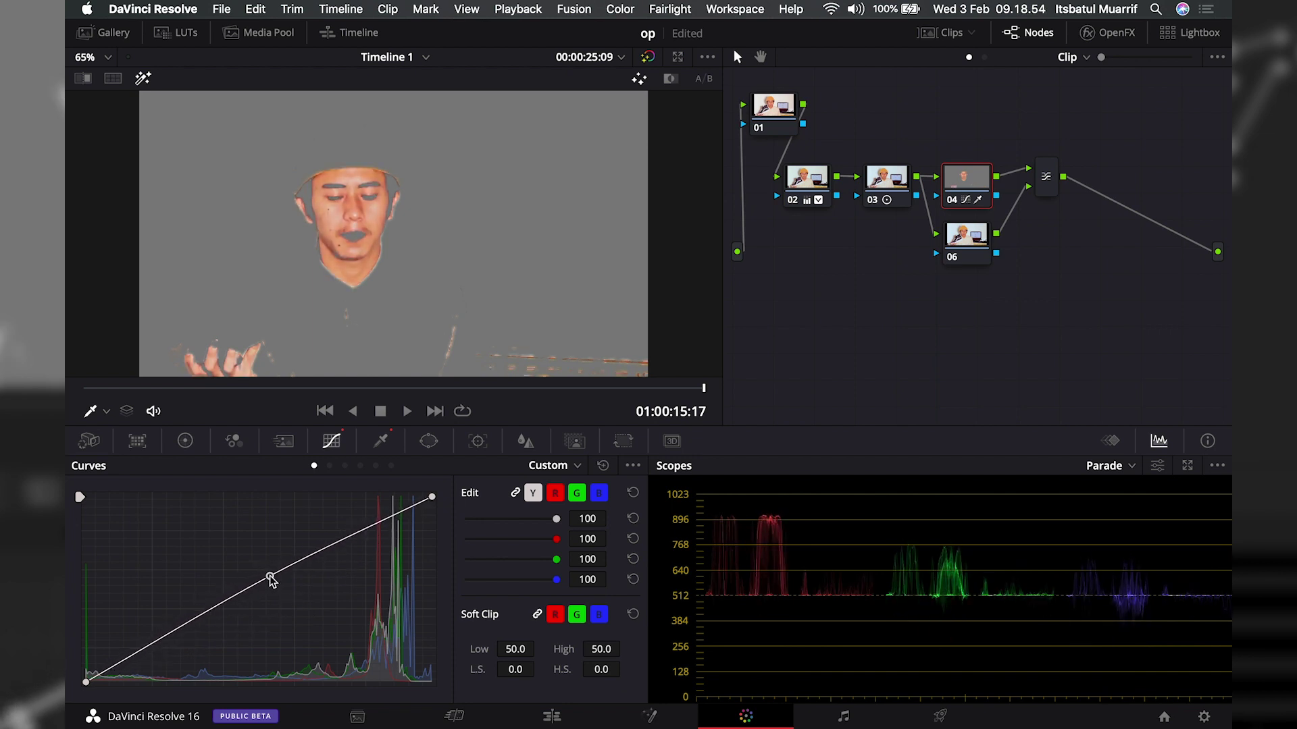
{"action": "left_click", "coordinate": [329, 465]}
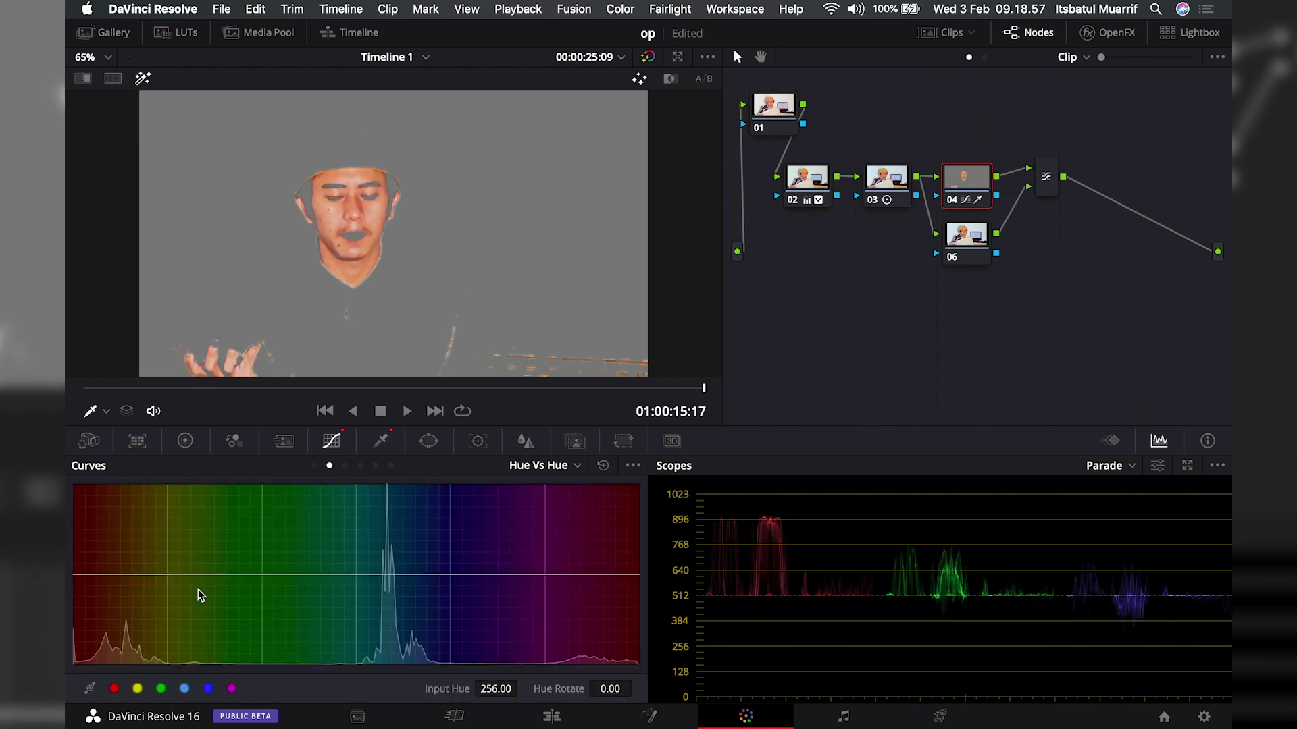
Step: Shift the yellow hue, desaturate yellows to 0.84 and brighten them slightly with hue curves
{"action": "left_click_drag", "start_coordinate": [128, 574], "coordinate": [128, 565]}
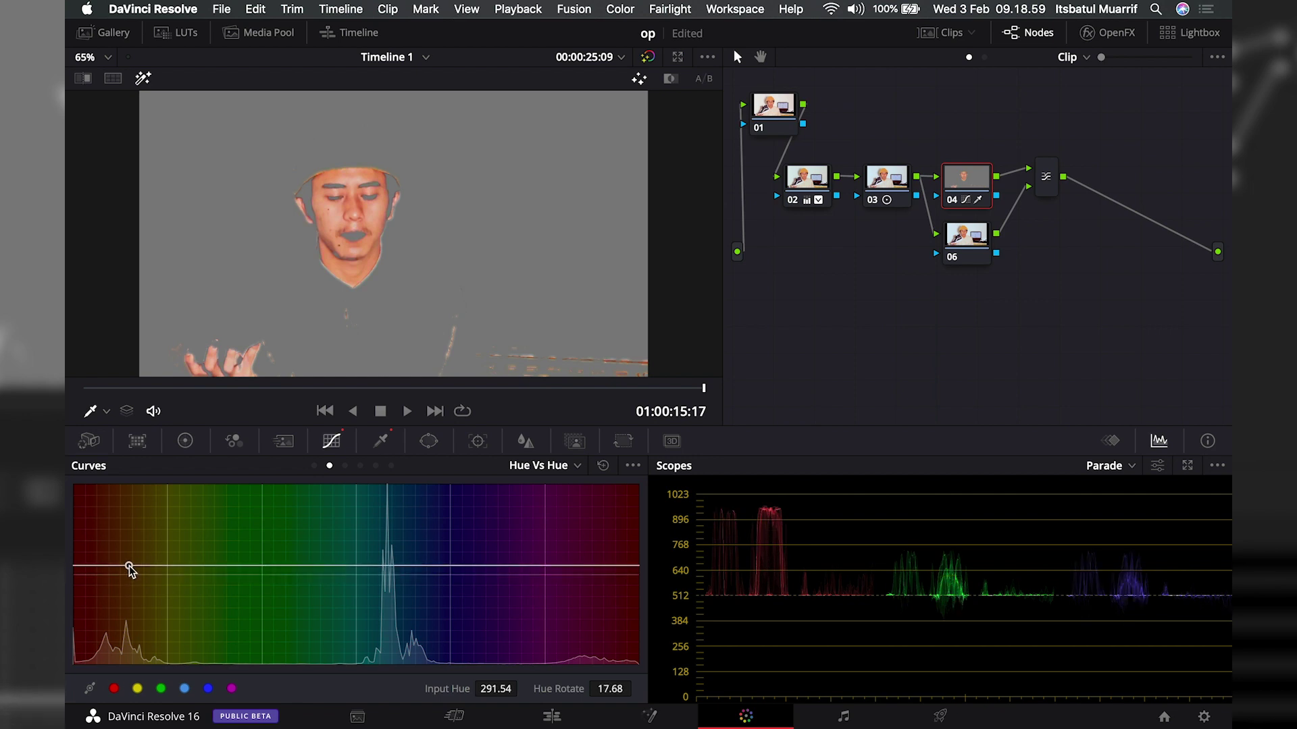
{"action": "left_click", "coordinate": [137, 689]}
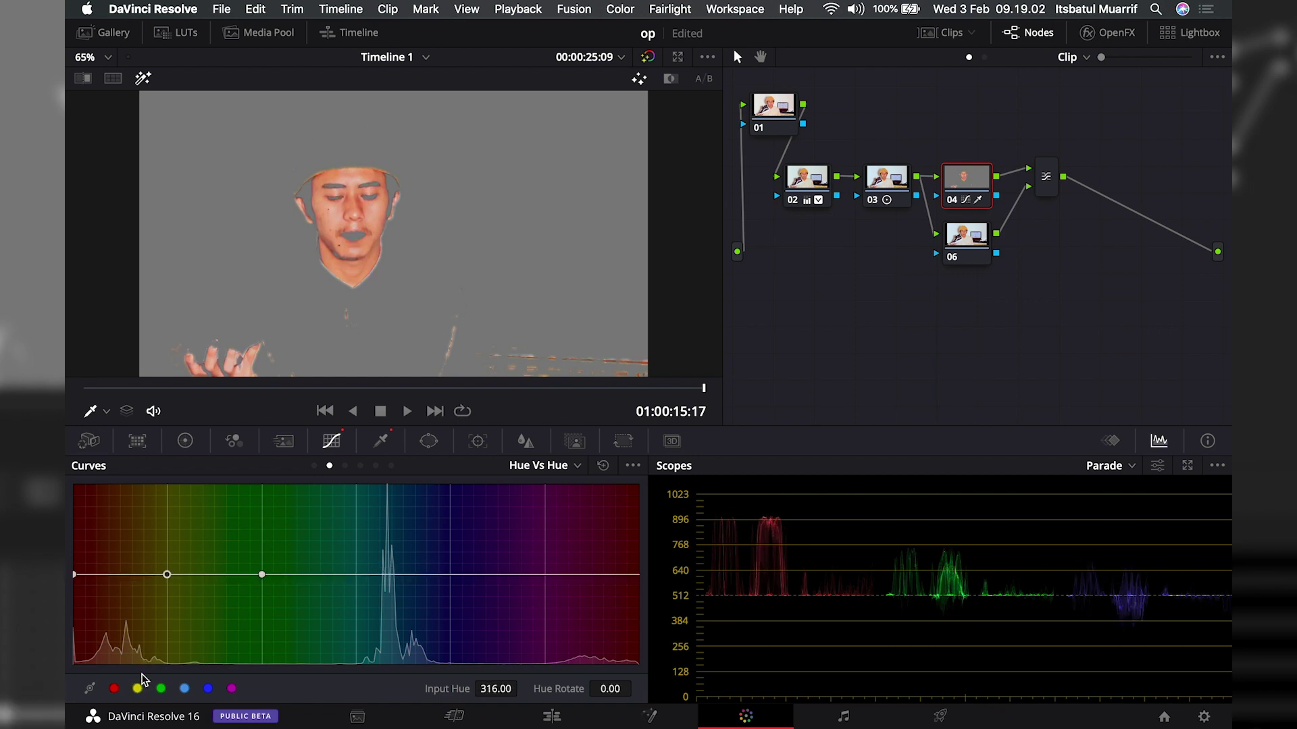
{"action": "left_click_drag", "start_coordinate": [165, 574], "coordinate": [161, 572]}
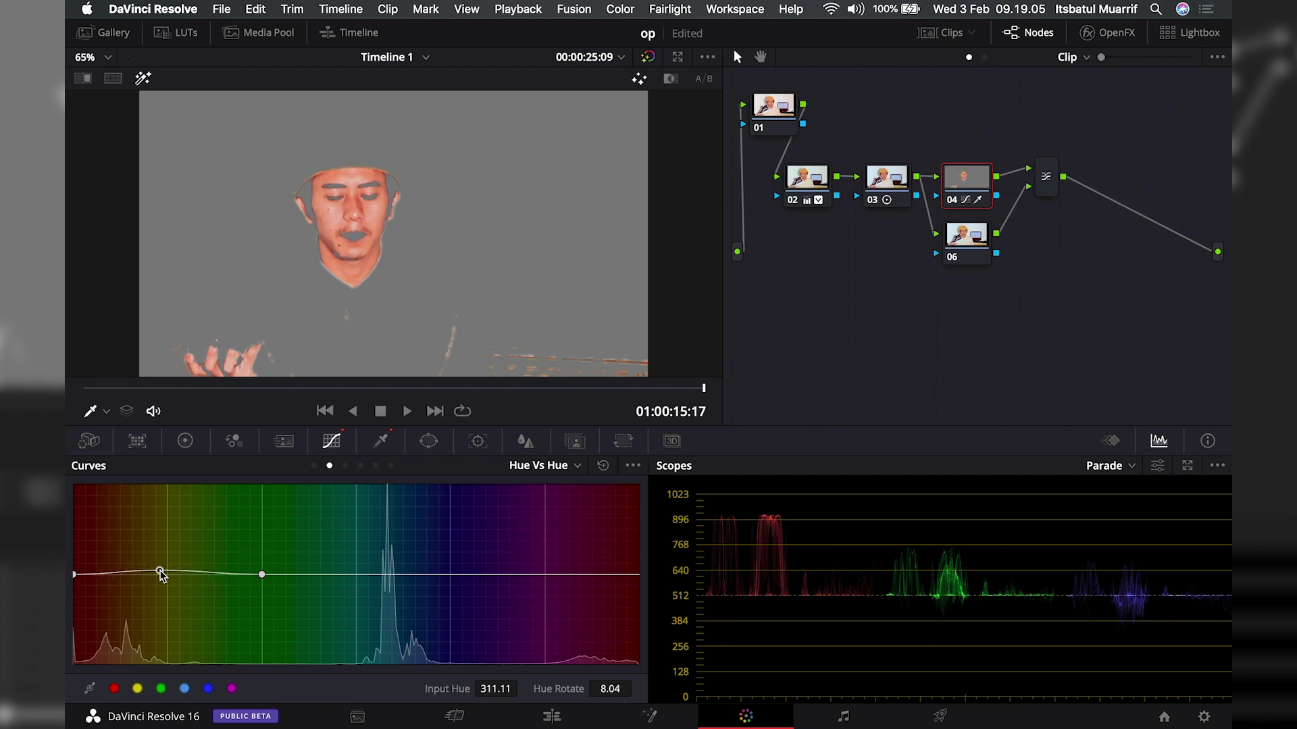
{"action": "left_click", "coordinate": [345, 465]}
{"action": "left_click", "coordinate": [137, 688]}
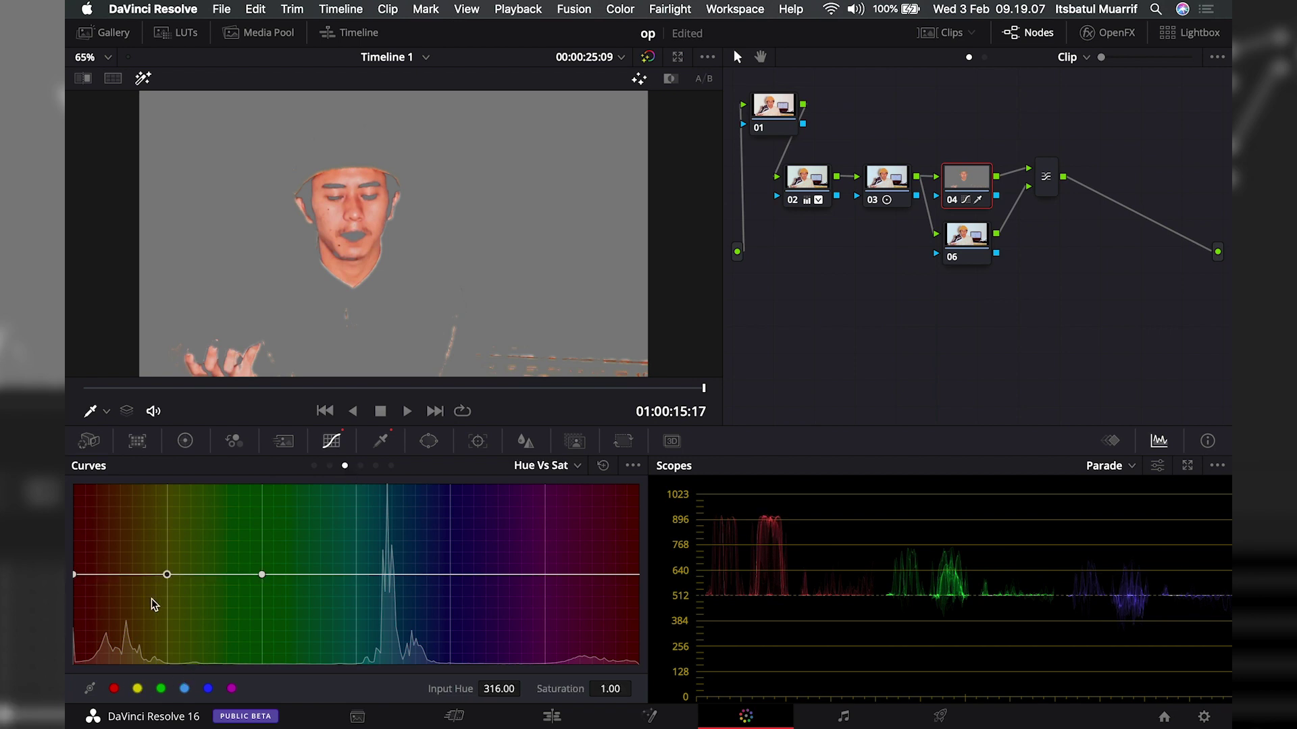
{"action": "mouse_move", "coordinate": [165, 574]}
{"action": "left_mouse_down"}
{"action": "mouse_move", "coordinate": [168, 597]}
{"action": "mouse_move", "coordinate": [167, 566]}
{"action": "left_mouse_up"}
{"action": "key", "text": "super+z"}
{"action": "key", "text": "super+shift+z"}
{"action": "key", "text": "super+z"}
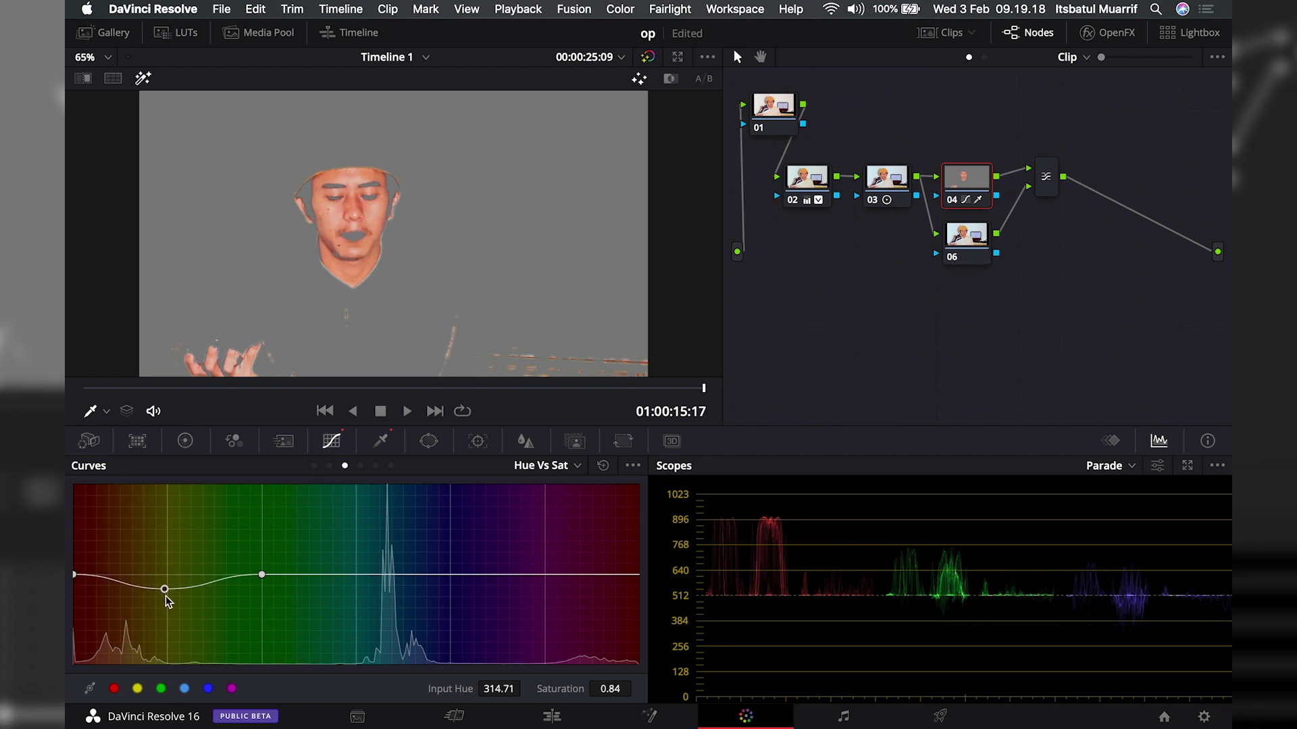
{"action": "left_click", "coordinate": [360, 466]}
{"action": "left_click", "coordinate": [137, 689]}
{"action": "left_click_drag", "start_coordinate": [169, 566], "coordinate": [166, 567]}
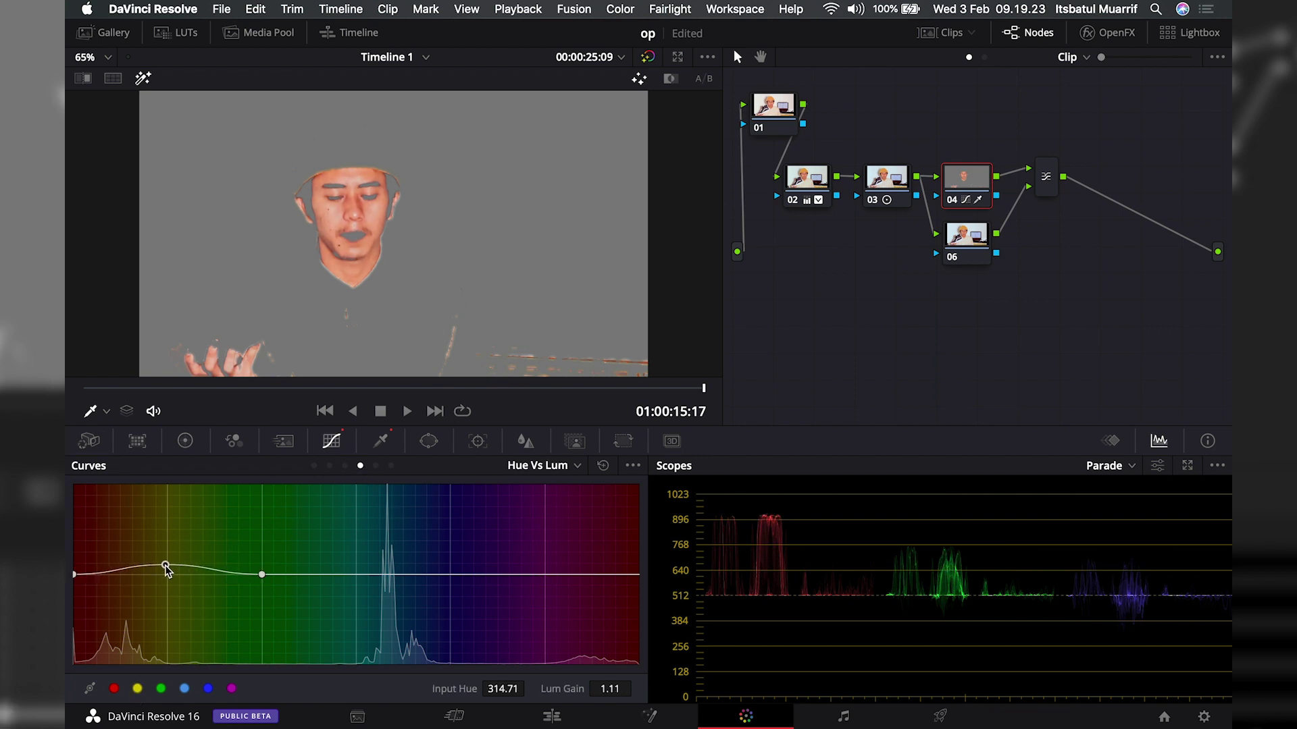
Step: Set node 04's Midtone Detail to -35 and Tint to -14
{"action": "left_click", "coordinate": [185, 441]}
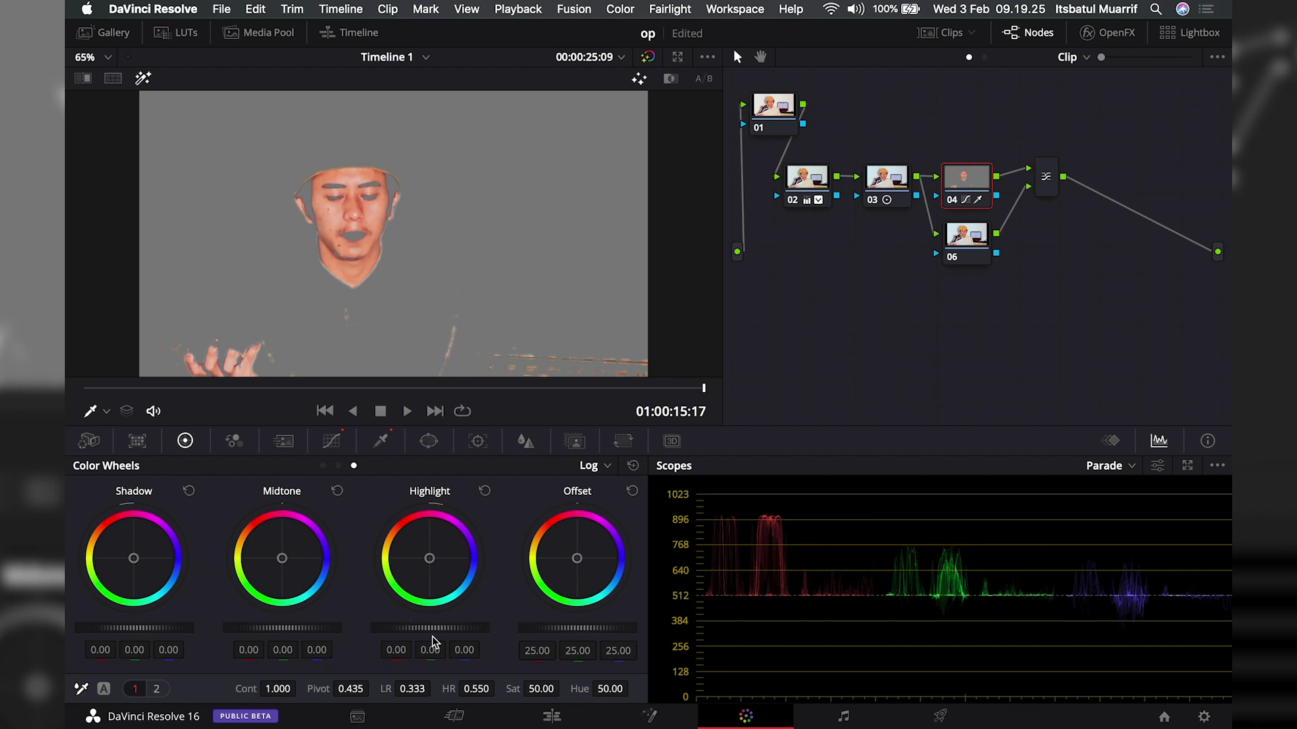
{"action": "left_click", "coordinate": [156, 689]}
{"action": "left_click_drag", "start_coordinate": [381, 689], "coordinate": [364, 689]}
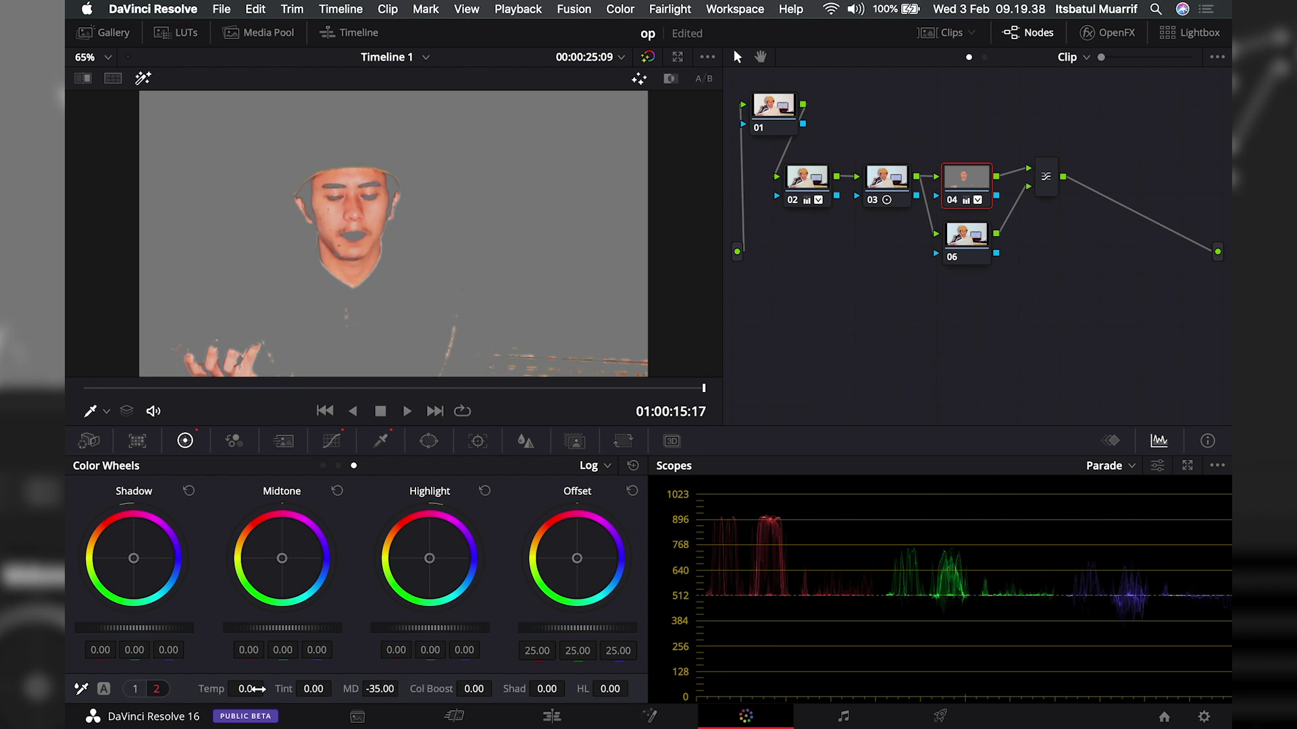
{"action": "left_click_drag", "start_coordinate": [312, 689], "coordinate": [336, 689]}
{"action": "left_click", "coordinate": [143, 79]}
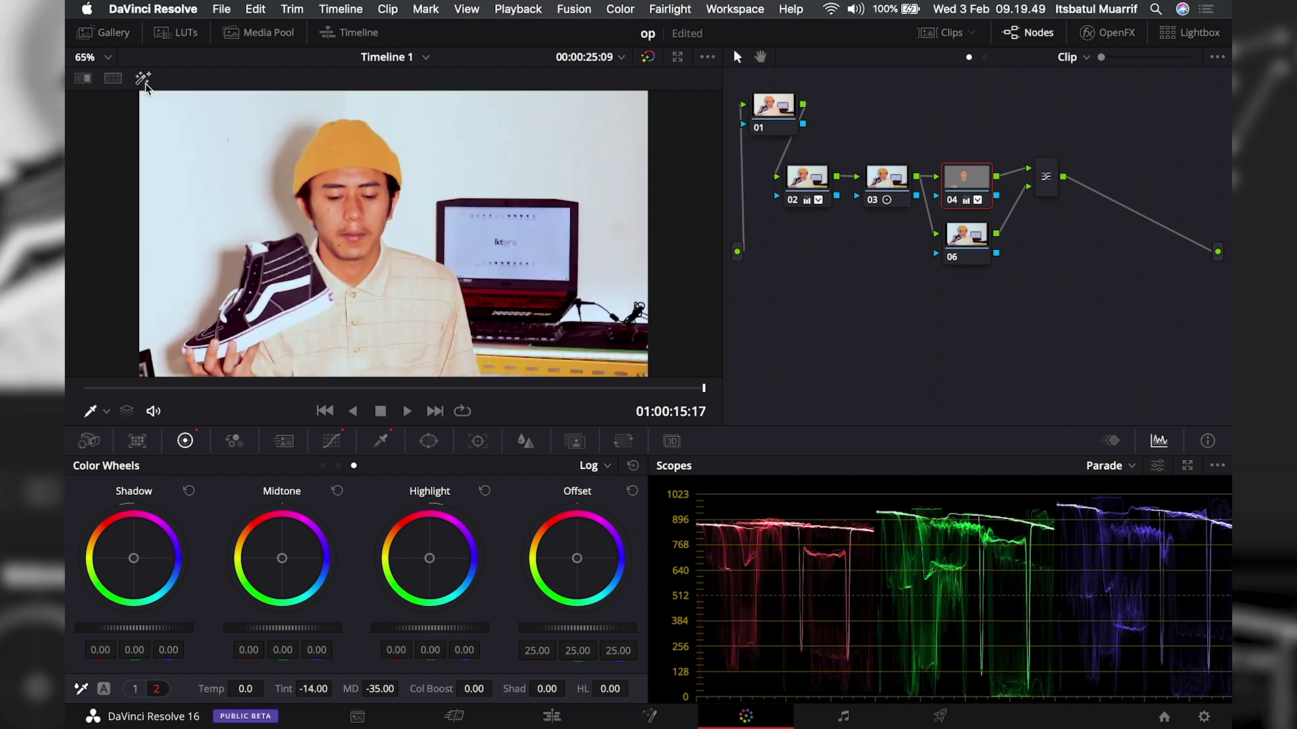
Step: Delete node 06 with its mixer and remove Shared Node 1
{"action": "left_click", "coordinate": [956, 241]}
{"action": "key", "text": "Delete"}
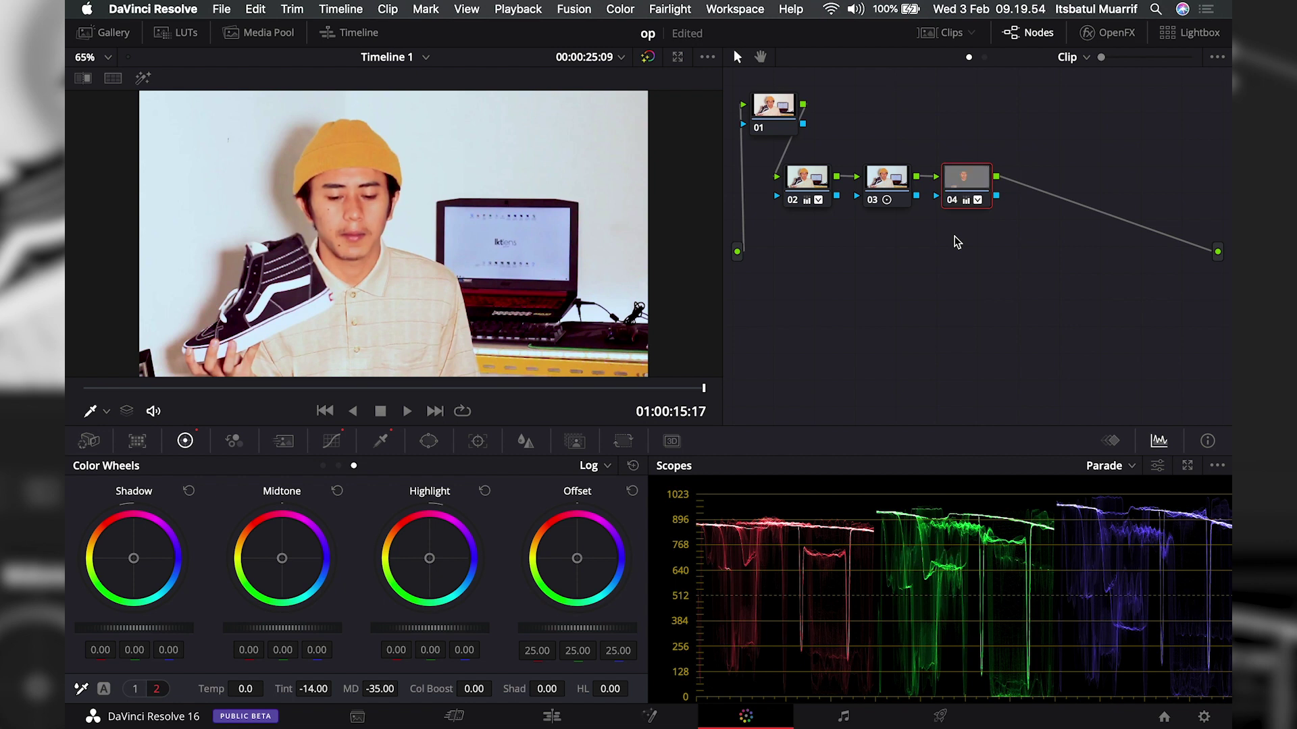
{"action": "mouse_move", "coordinate": [979, 183]}
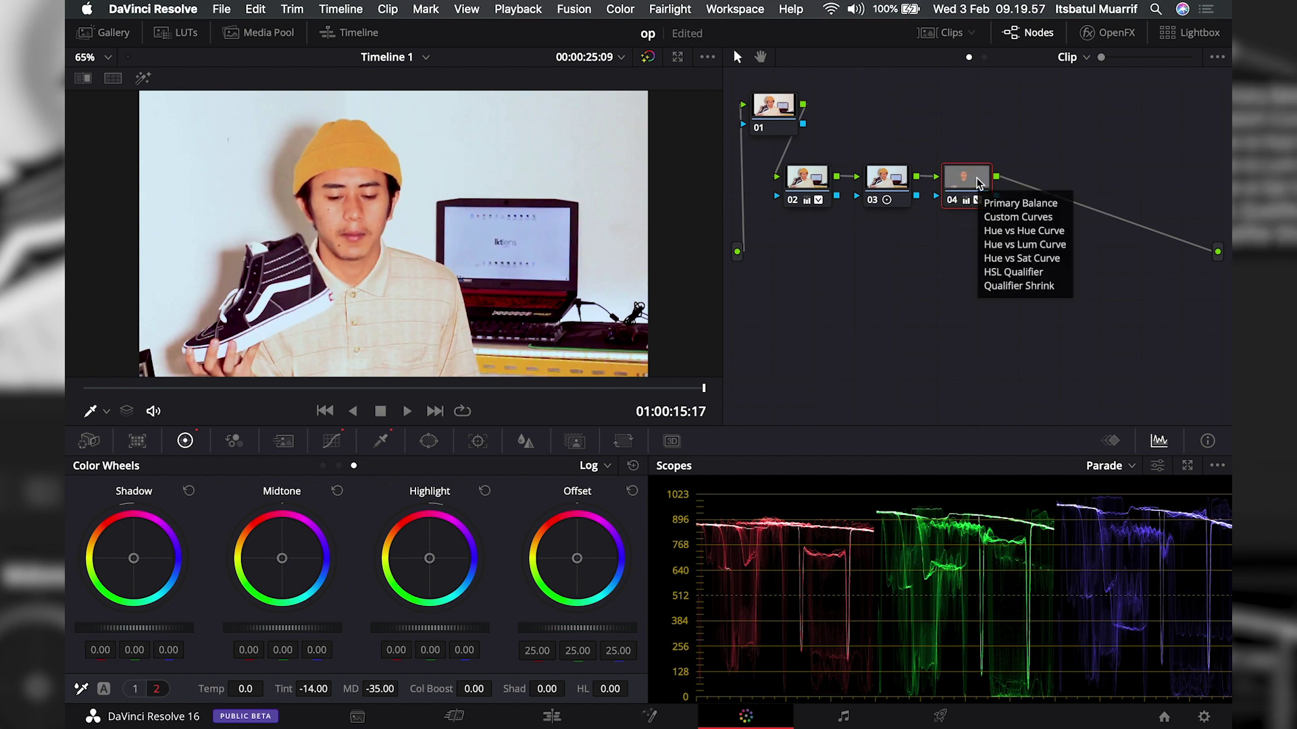
{"action": "right_click", "coordinate": [986, 182]}
{"action": "mouse_move", "coordinate": [1059, 263]}
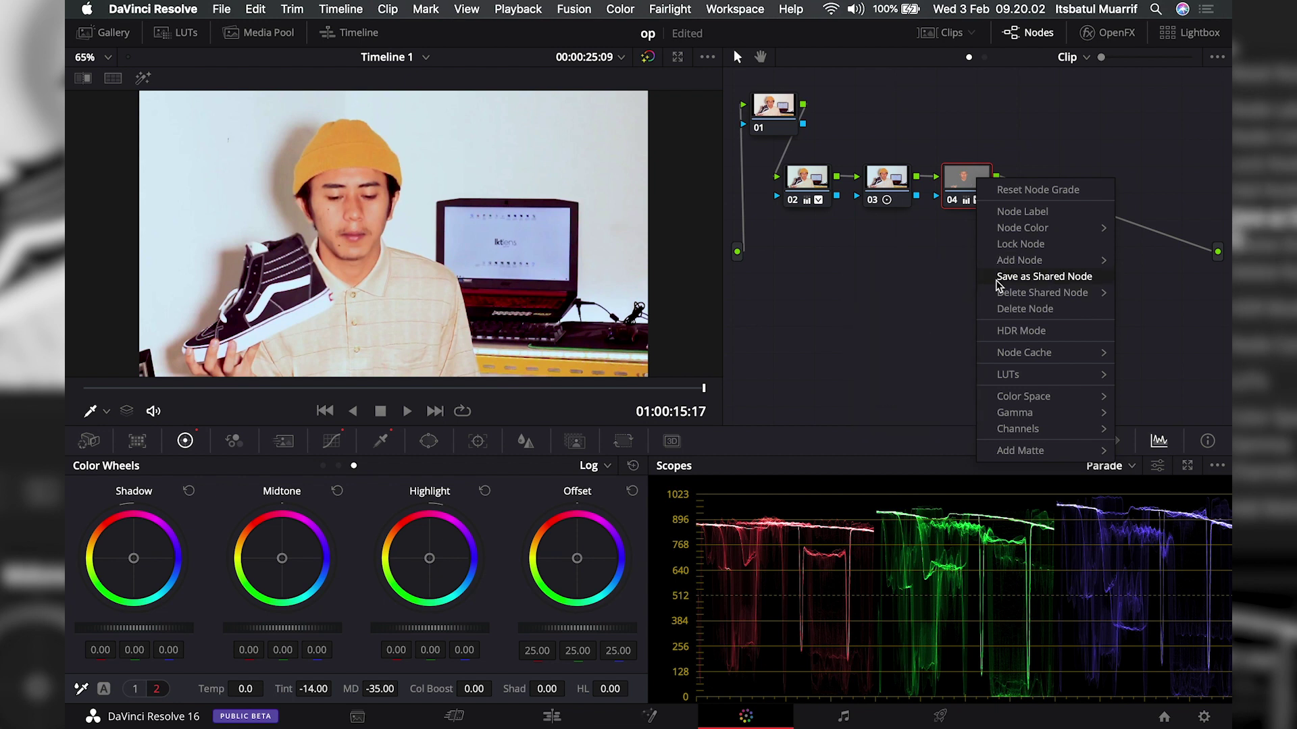
{"action": "mouse_move", "coordinate": [1043, 293]}
{"action": "left_click", "coordinate": [946, 298]}
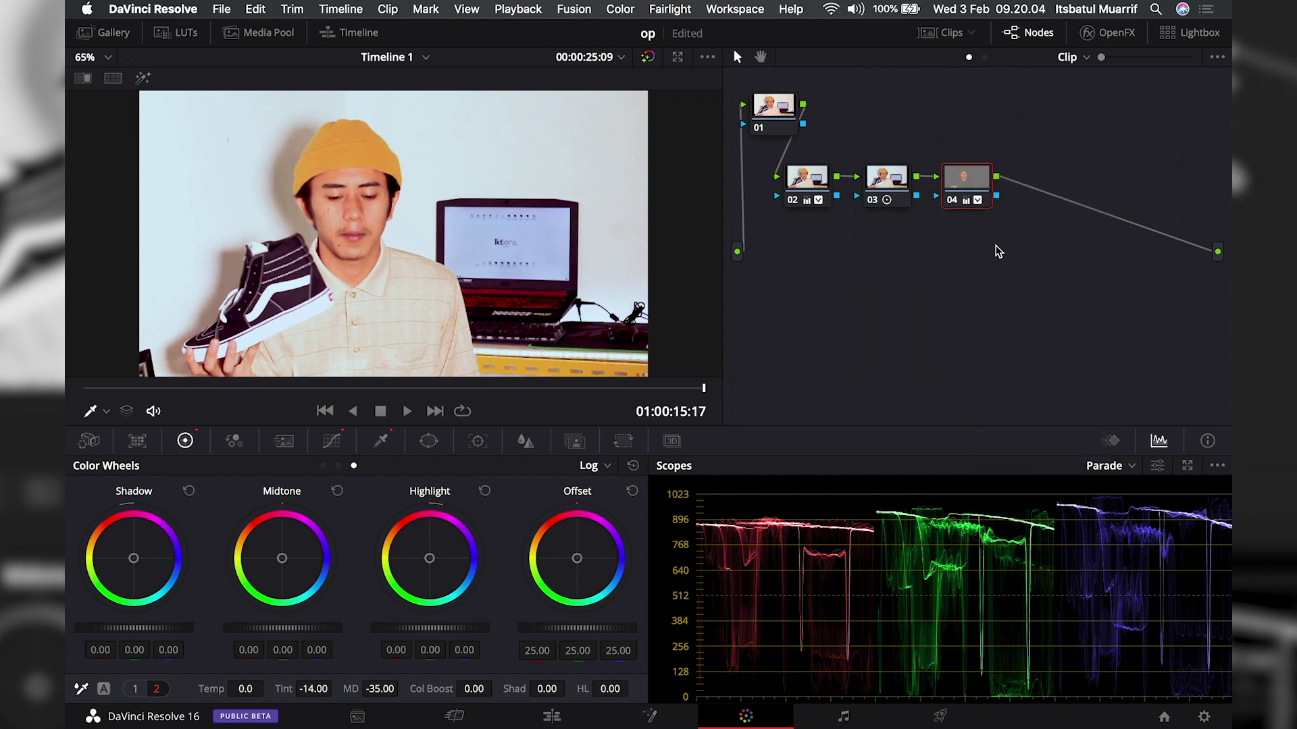
Step: Add a new parallel node 06 alongside skin node 04
{"action": "right_click", "coordinate": [990, 193]}
{"action": "left_click", "coordinate": [945, 314]}
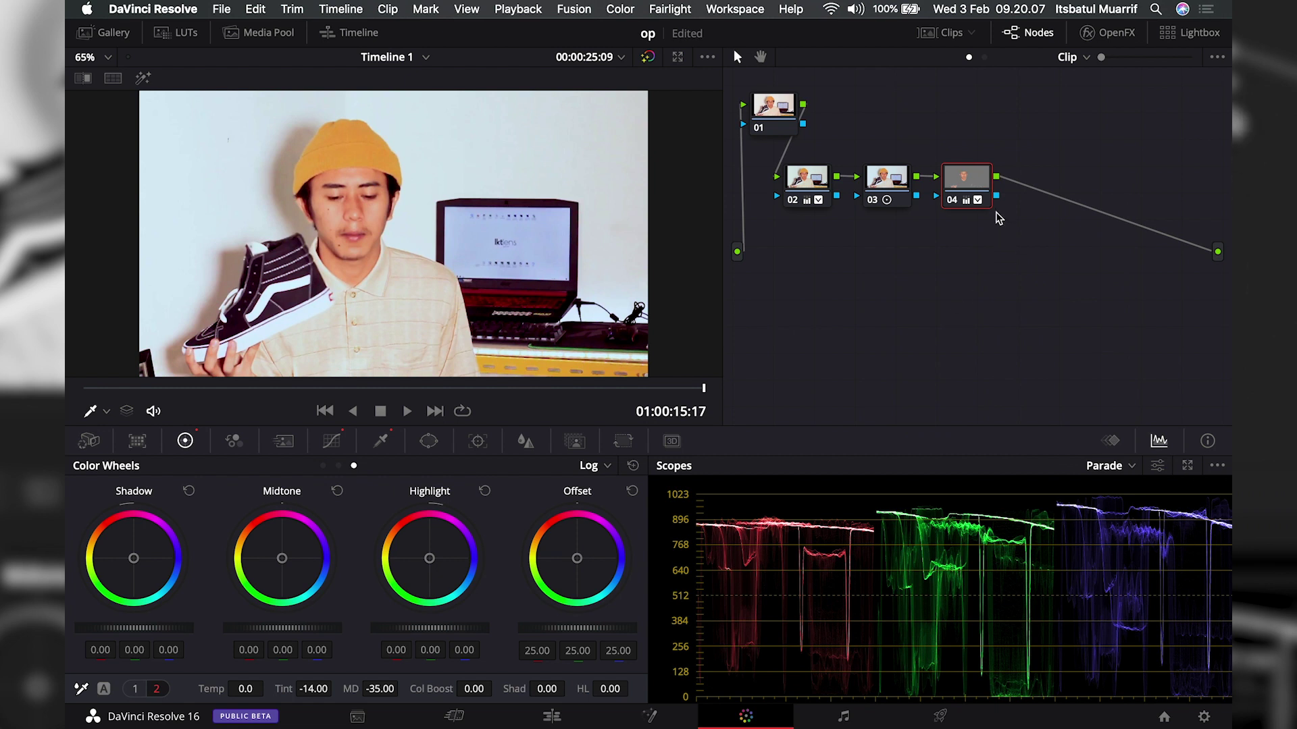
{"action": "right_click", "coordinate": [973, 196]}
{"action": "mouse_move", "coordinate": [1016, 245]}
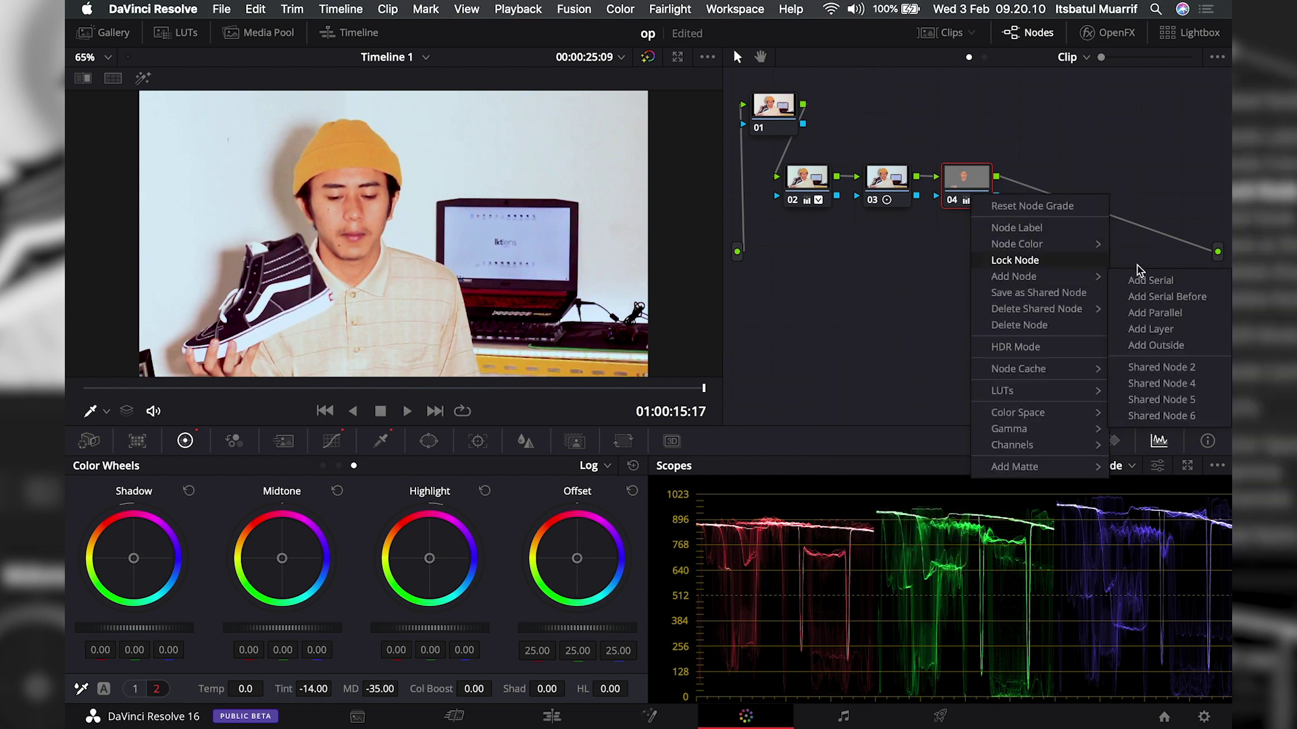
{"action": "mouse_move", "coordinate": [1099, 278]}
{"action": "left_click", "coordinate": [1165, 313]}
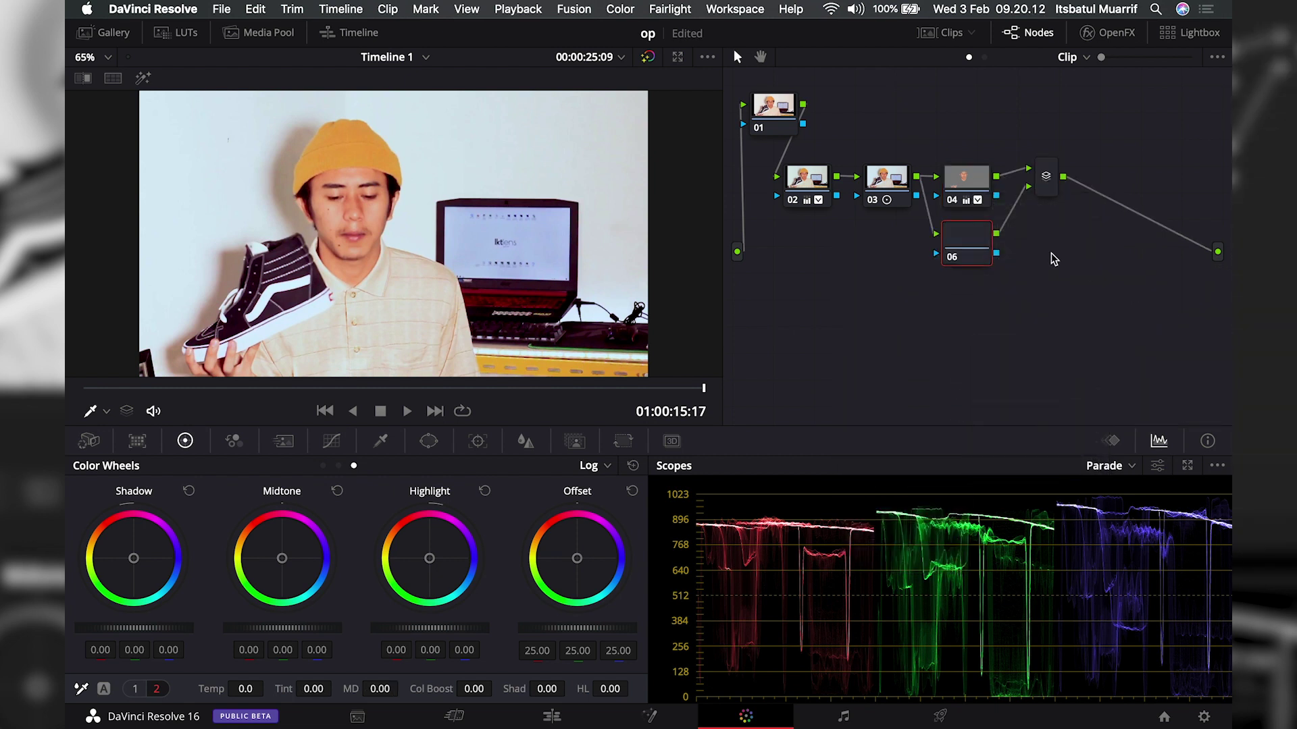
Step: Key the background wall on node 06 and darken it with a custom curve midpoint
{"action": "left_click", "coordinate": [382, 443]}
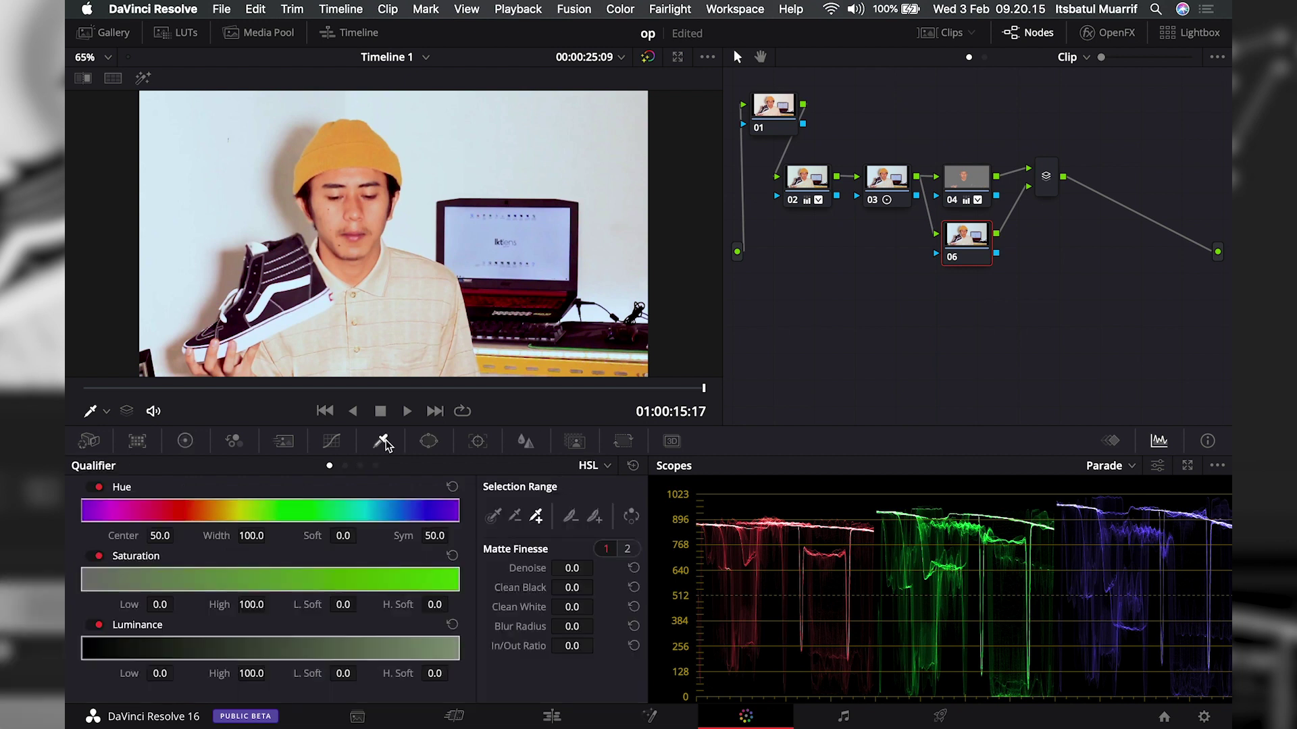
{"action": "left_click", "coordinate": [563, 129]}
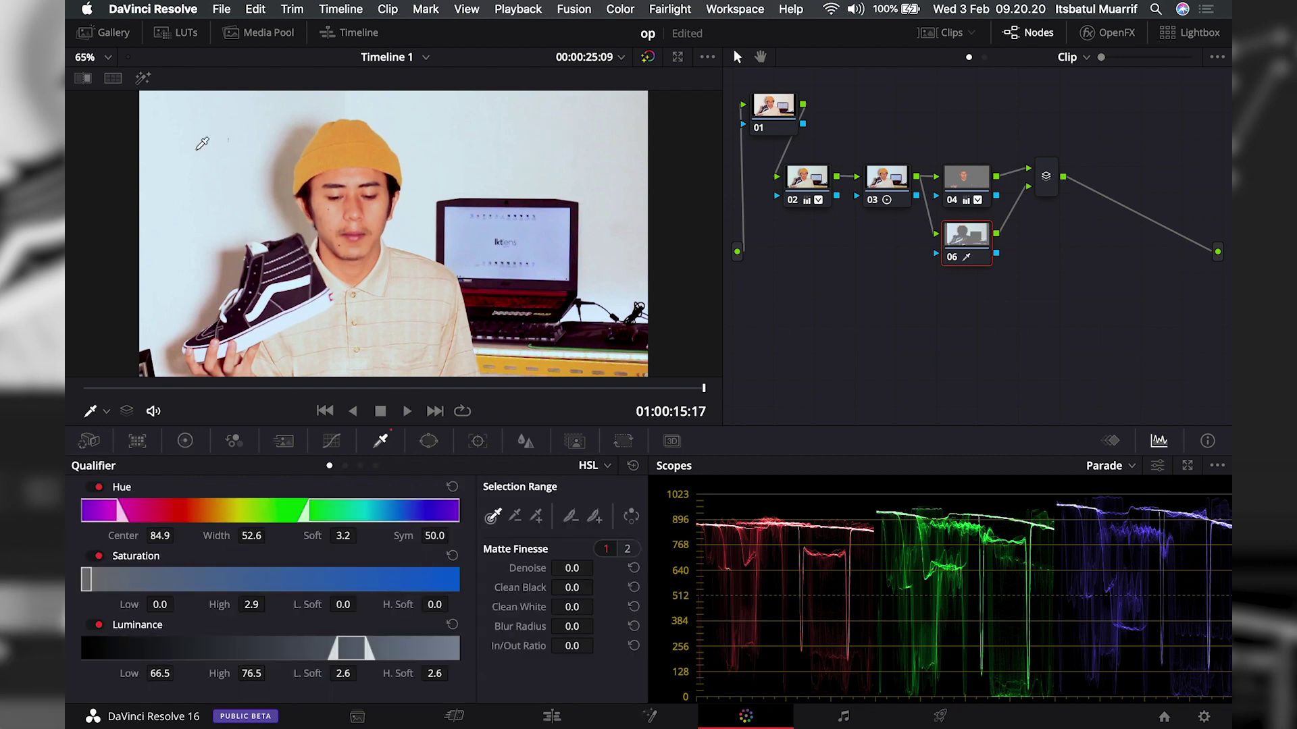
{"action": "left_click", "coordinate": [142, 79]}
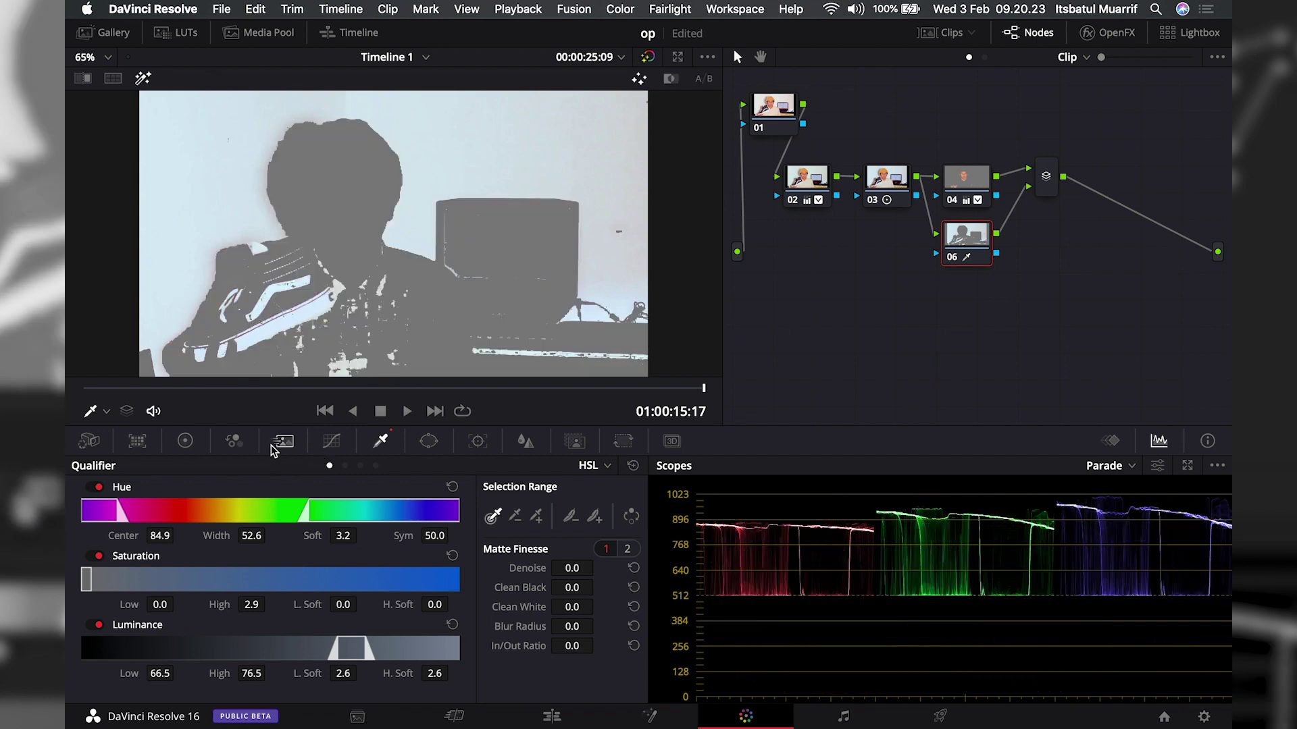
{"action": "left_click", "coordinate": [331, 441]}
{"action": "left_click", "coordinate": [314, 466]}
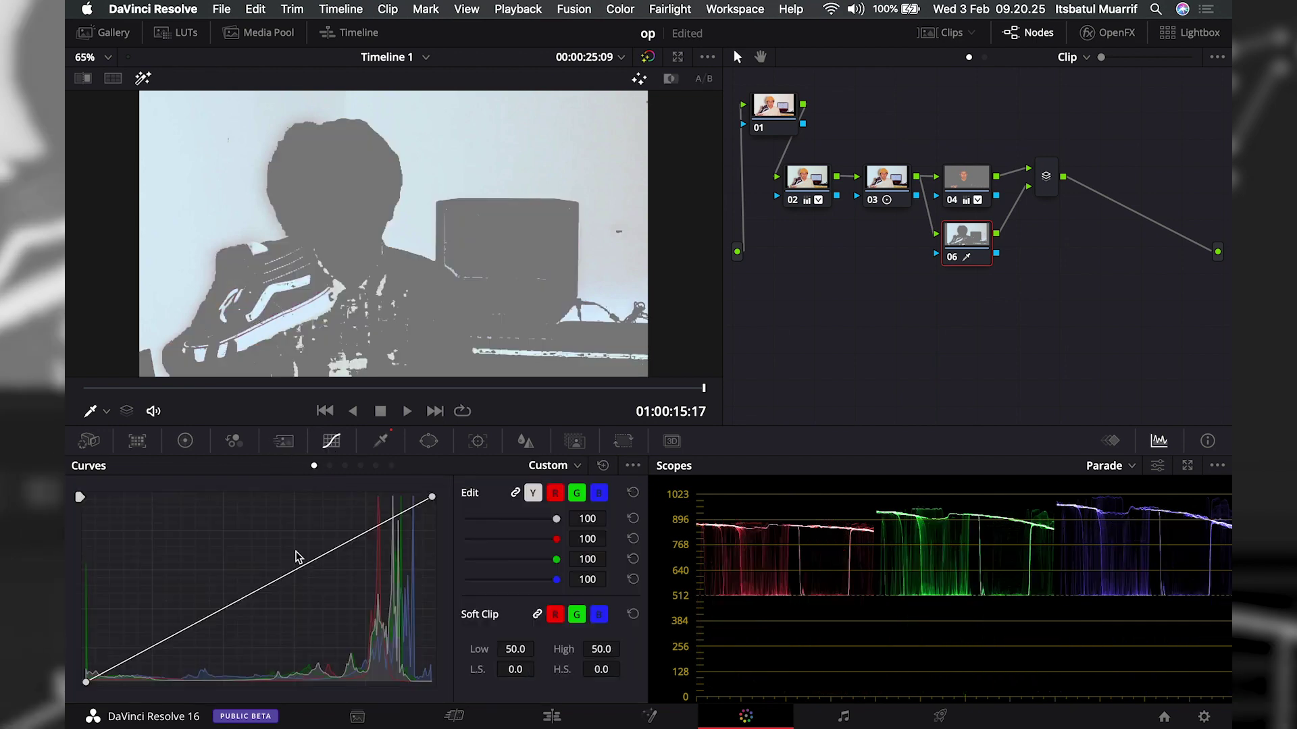
{"action": "left_click", "coordinate": [278, 587]}
{"action": "left_click_drag", "start_coordinate": [278, 587], "coordinate": [283, 599]}
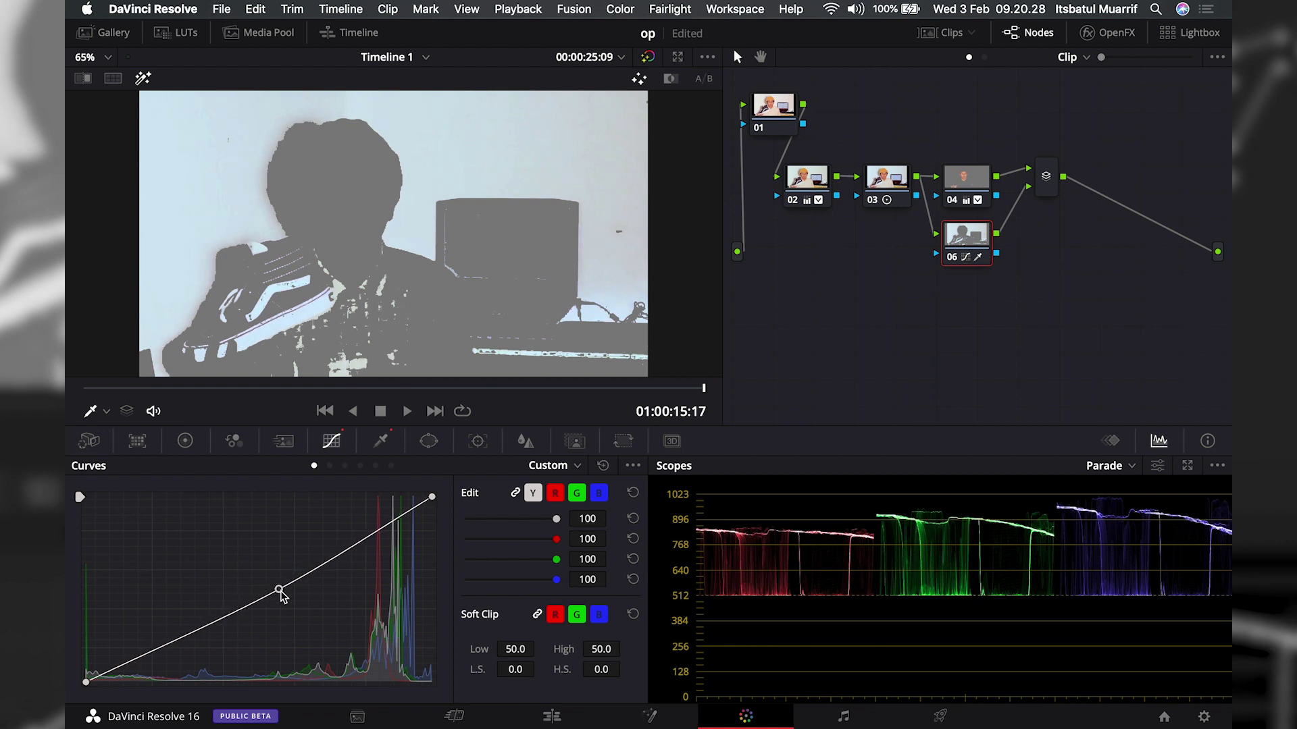
Step: Cool node 06's colour temperature and try a contrast change, then undo it
{"action": "left_click", "coordinate": [185, 441]}
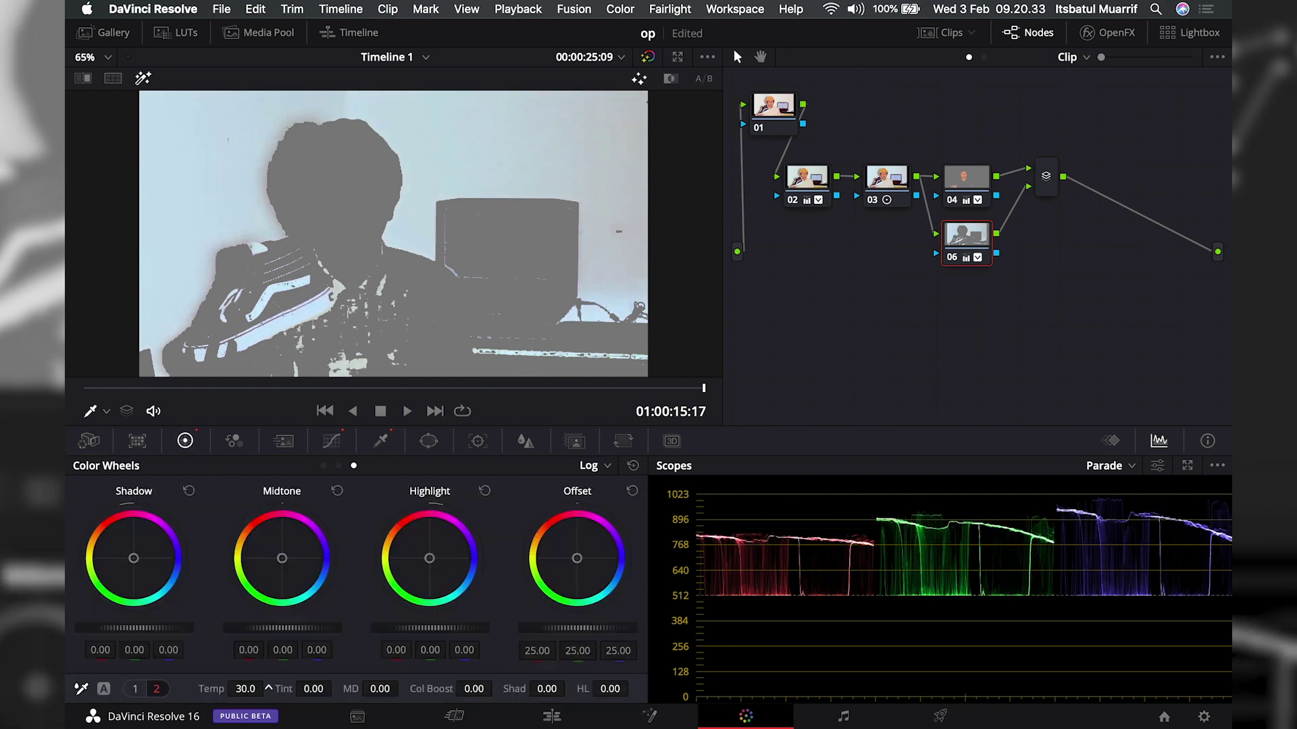
{"action": "mouse_move", "coordinate": [267, 686]}
{"action": "left_mouse_down"}
{"action": "mouse_move", "coordinate": [253, 692]}
{"action": "mouse_move", "coordinate": [369, 682]}
{"action": "left_mouse_up"}
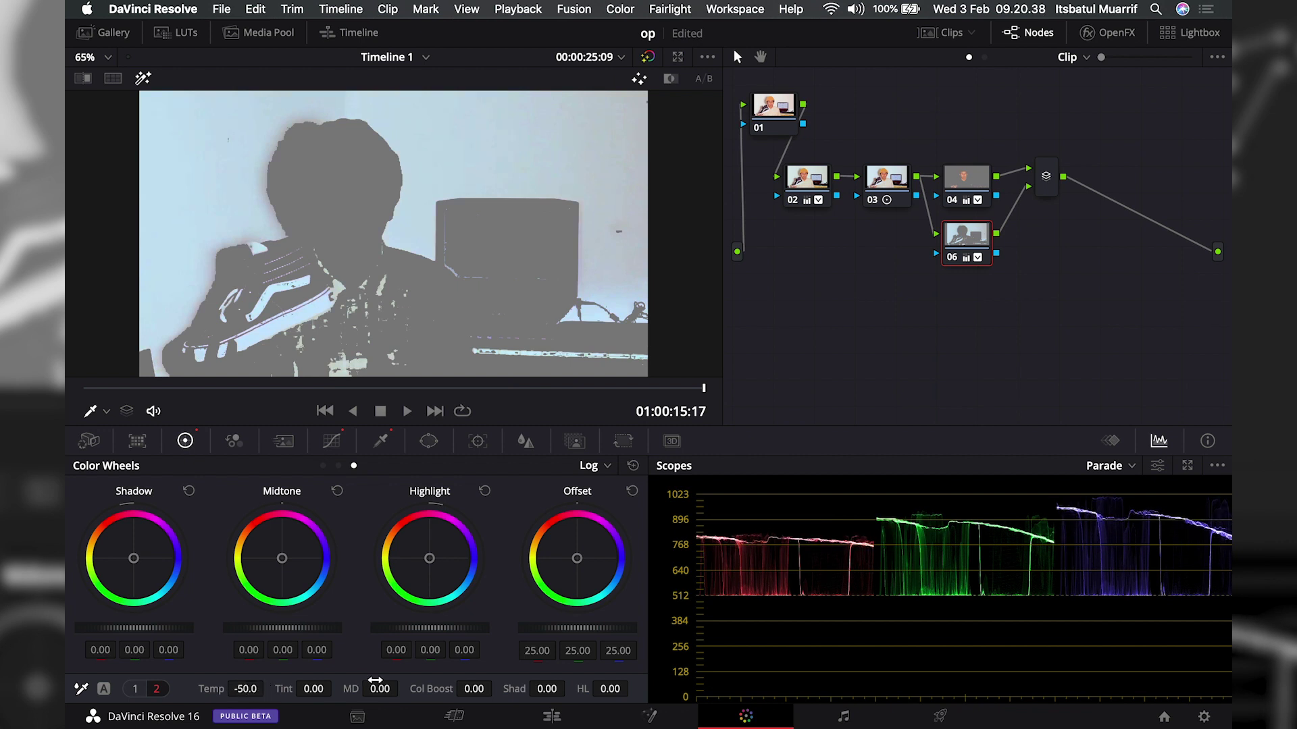
{"action": "left_click", "coordinate": [135, 689]}
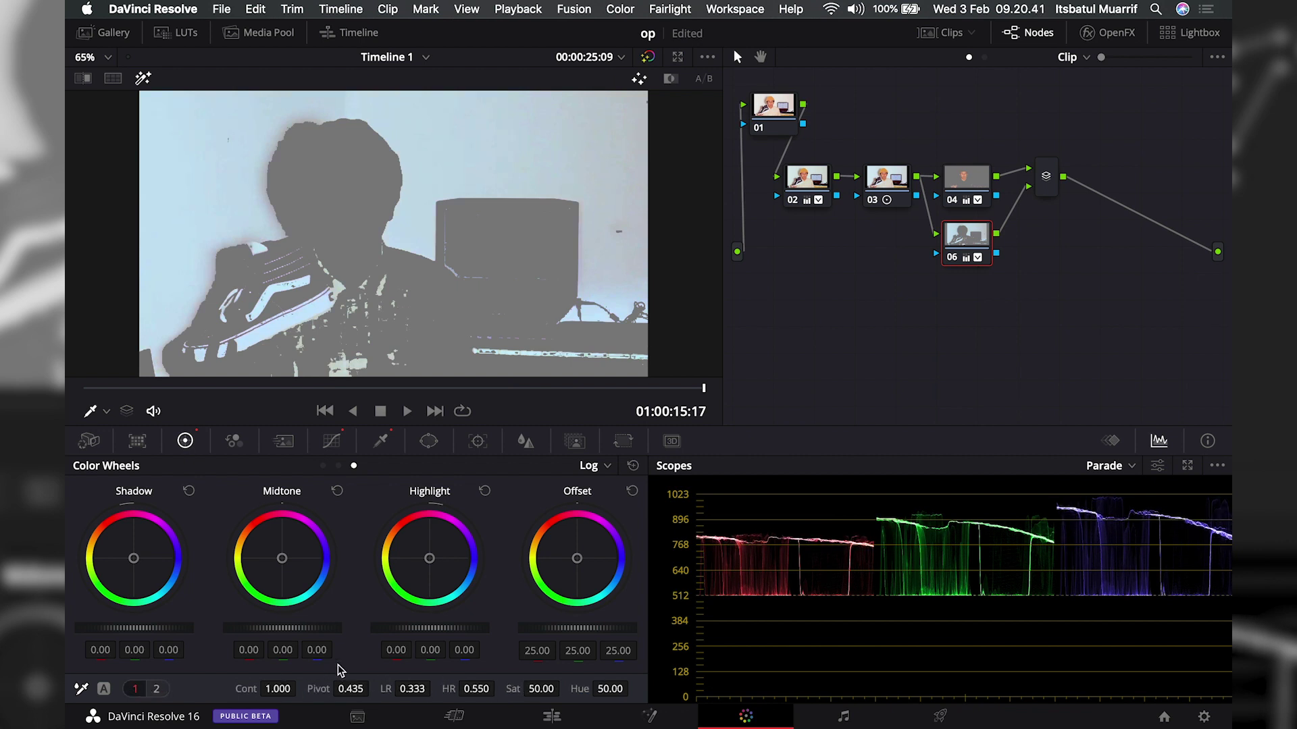
{"action": "left_click_drag", "start_coordinate": [300, 690], "coordinate": [300, 690]}
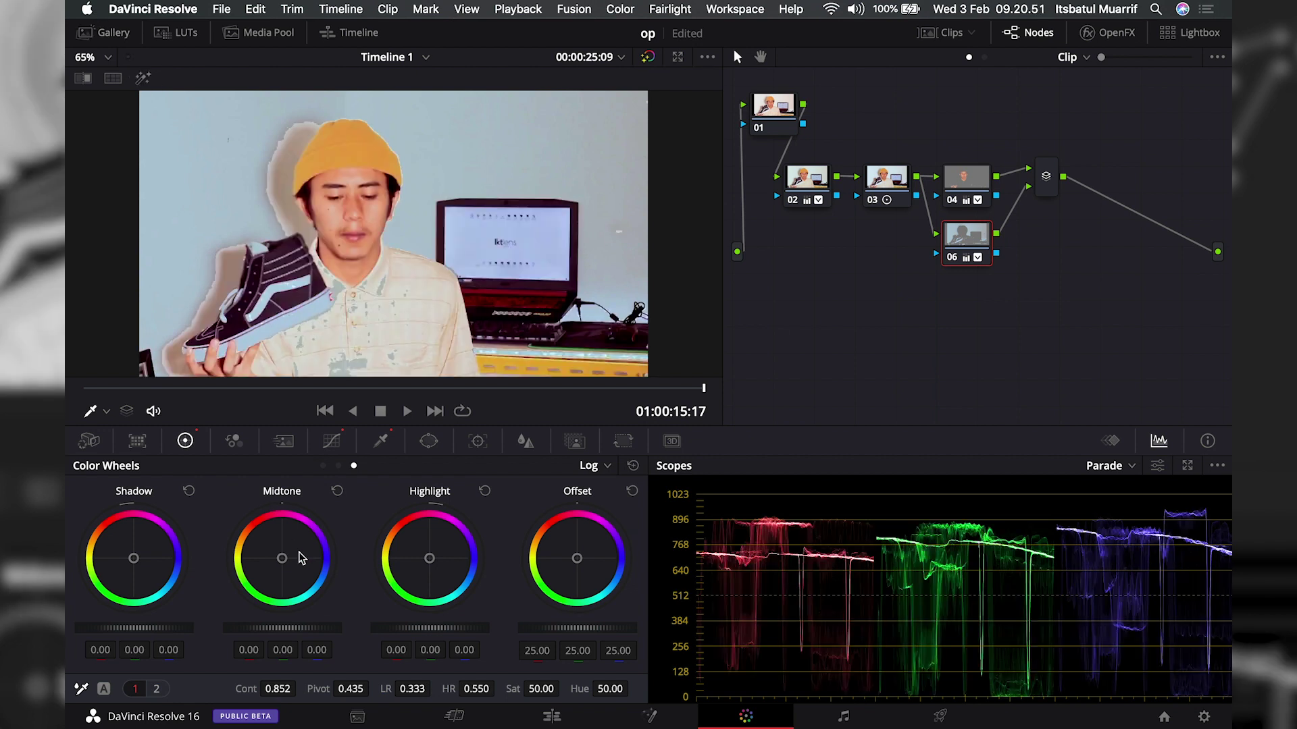
{"action": "key", "text": "super+z"}
{"action": "key", "text": "super+z"}
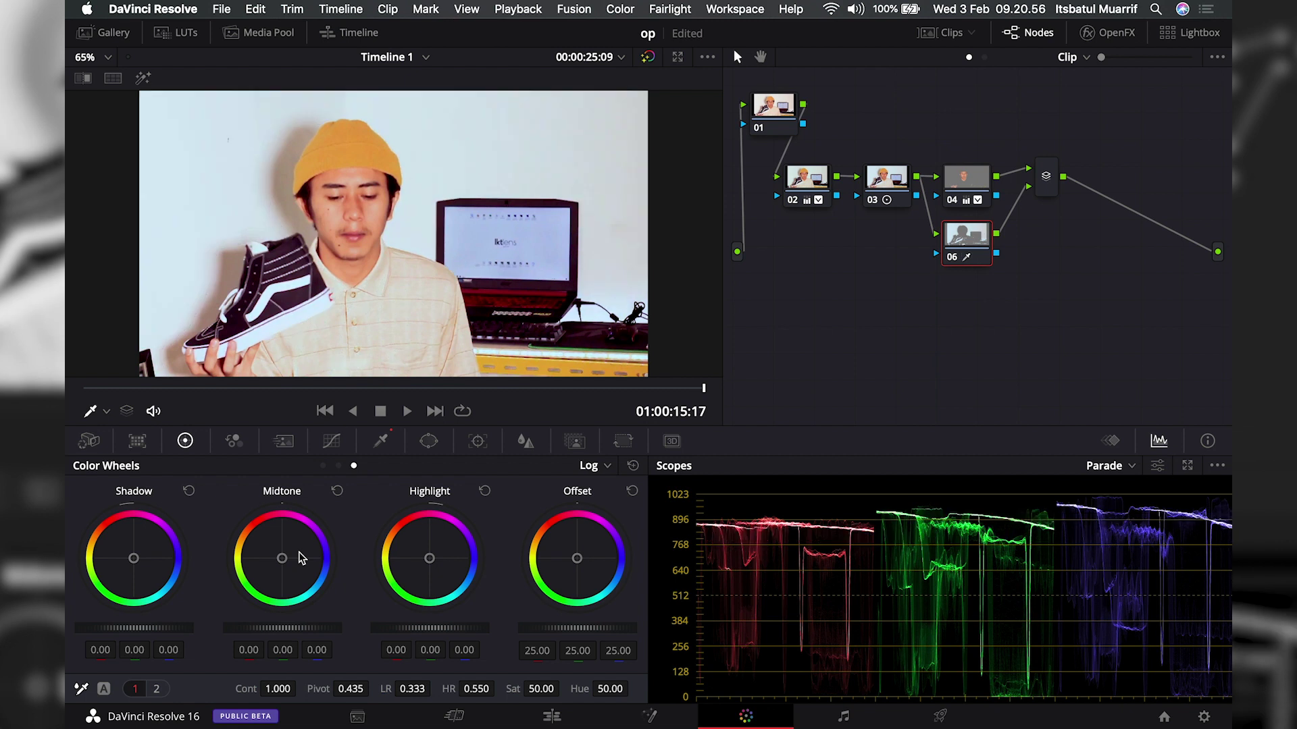
Step: Subtract shirt tones from node 06's background key, bringing Saturation High to 2.0, and add a curve point
{"action": "left_click", "coordinate": [142, 78]}
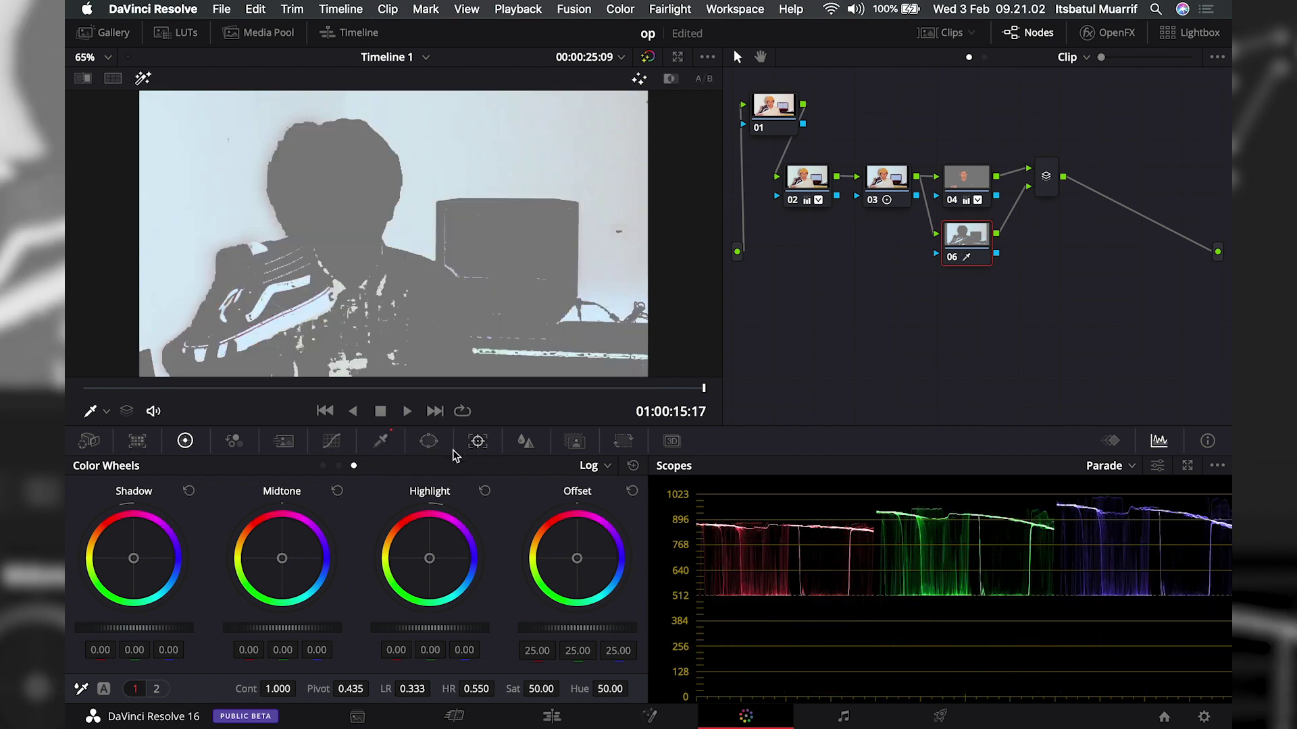
{"action": "left_click", "coordinate": [381, 442]}
{"action": "left_click", "coordinate": [515, 517]}
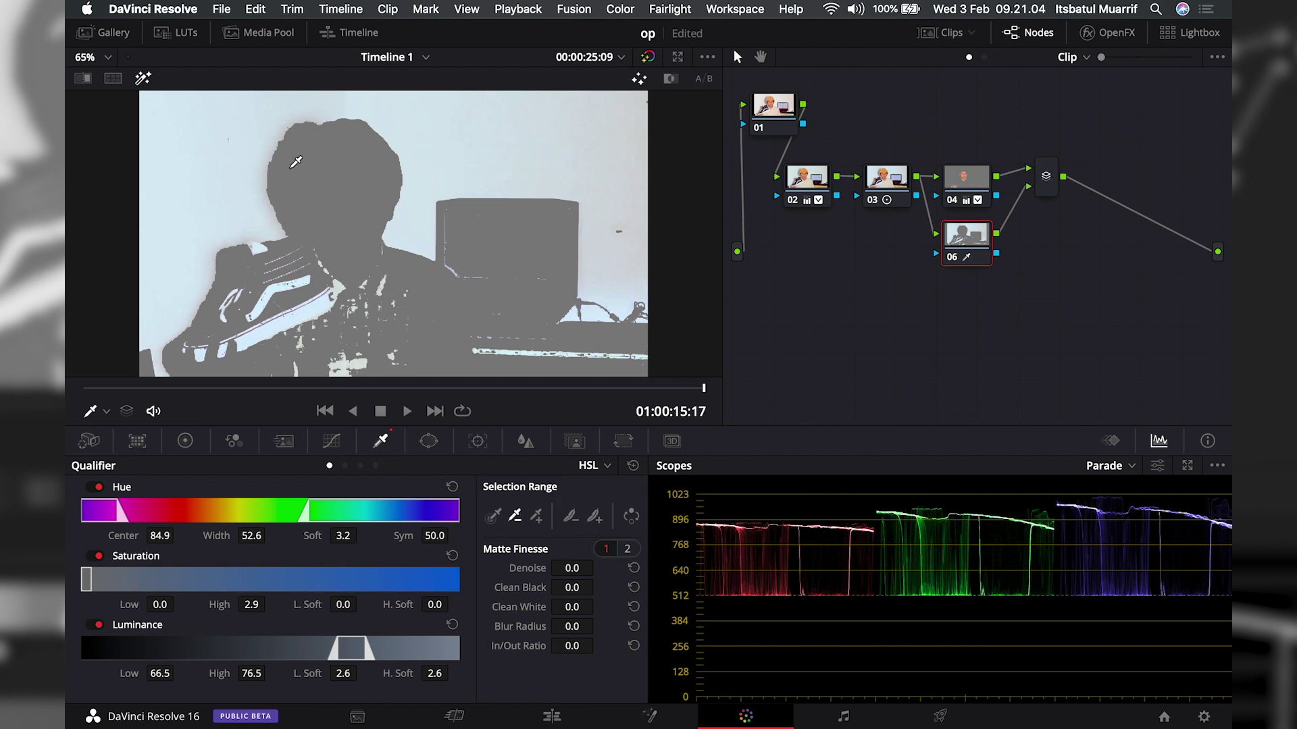
{"action": "left_click", "coordinate": [296, 162]}
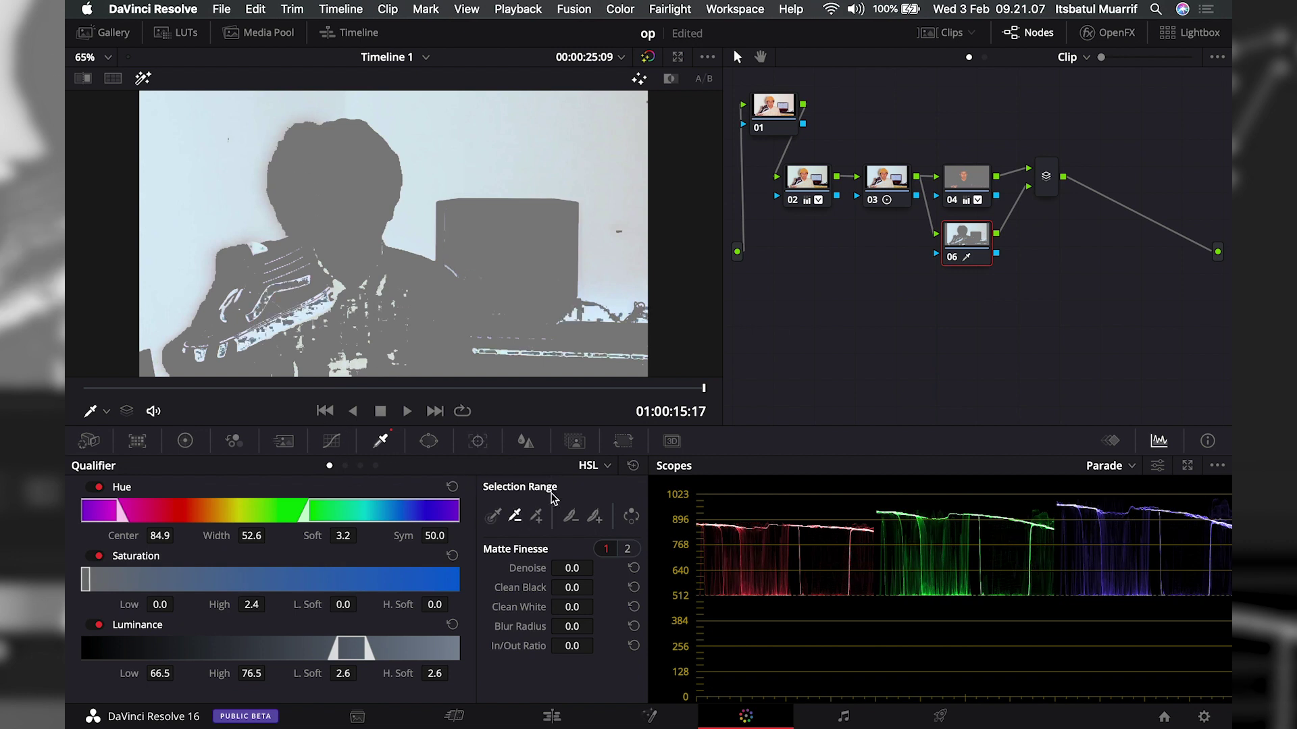
{"action": "left_click", "coordinate": [297, 170]}
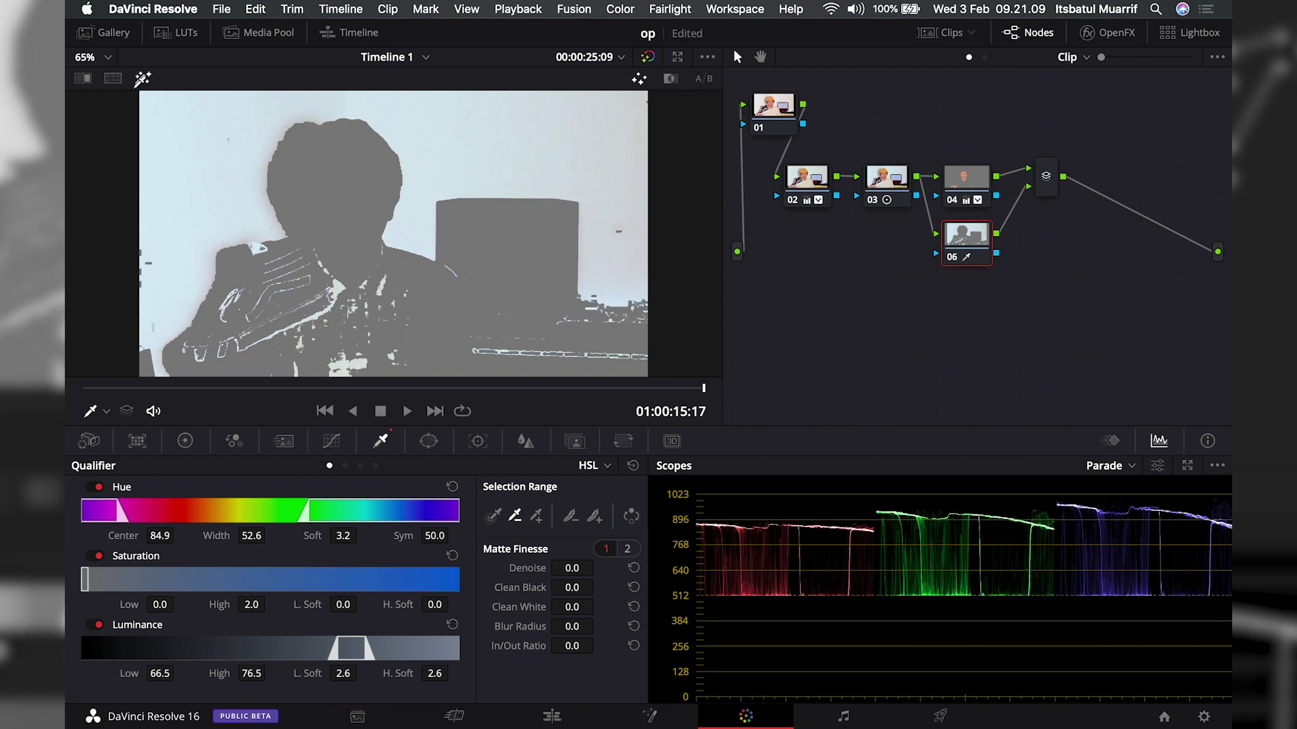
{"action": "left_click", "coordinate": [142, 80]}
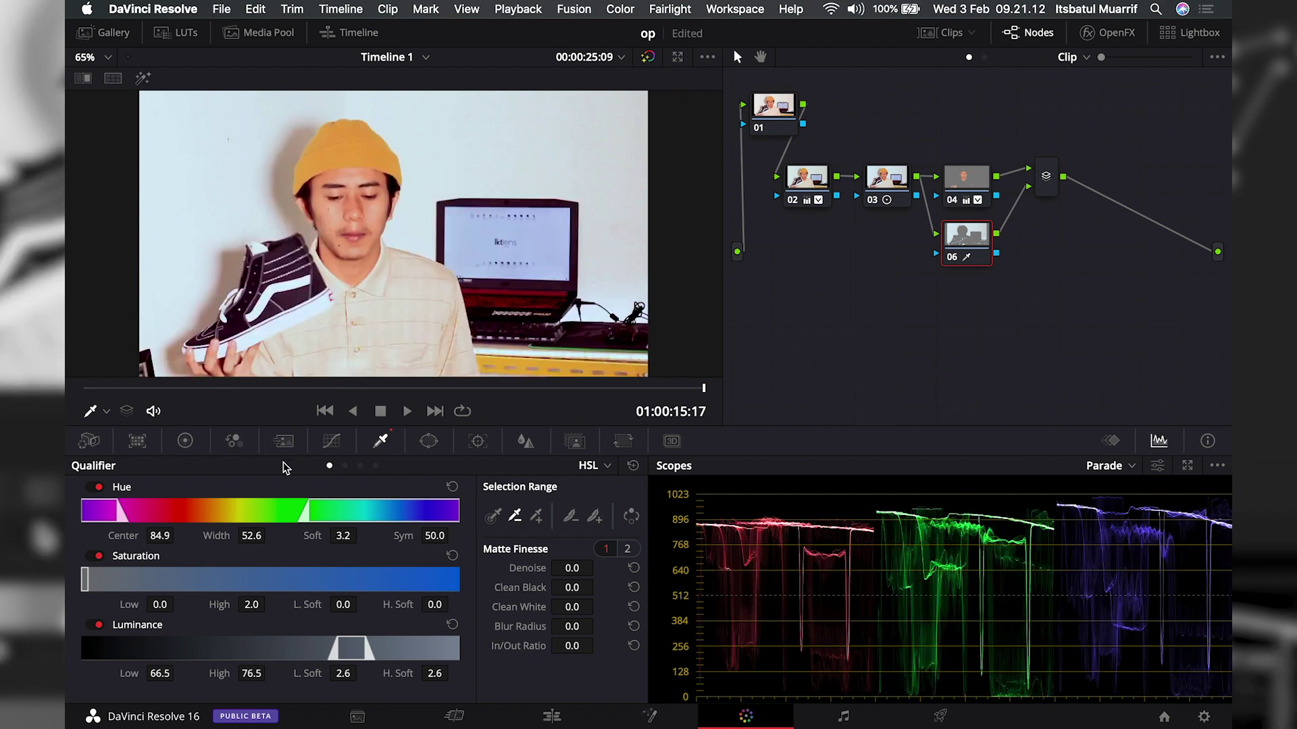
{"action": "left_click", "coordinate": [330, 447]}
{"action": "left_click", "coordinate": [277, 588]}
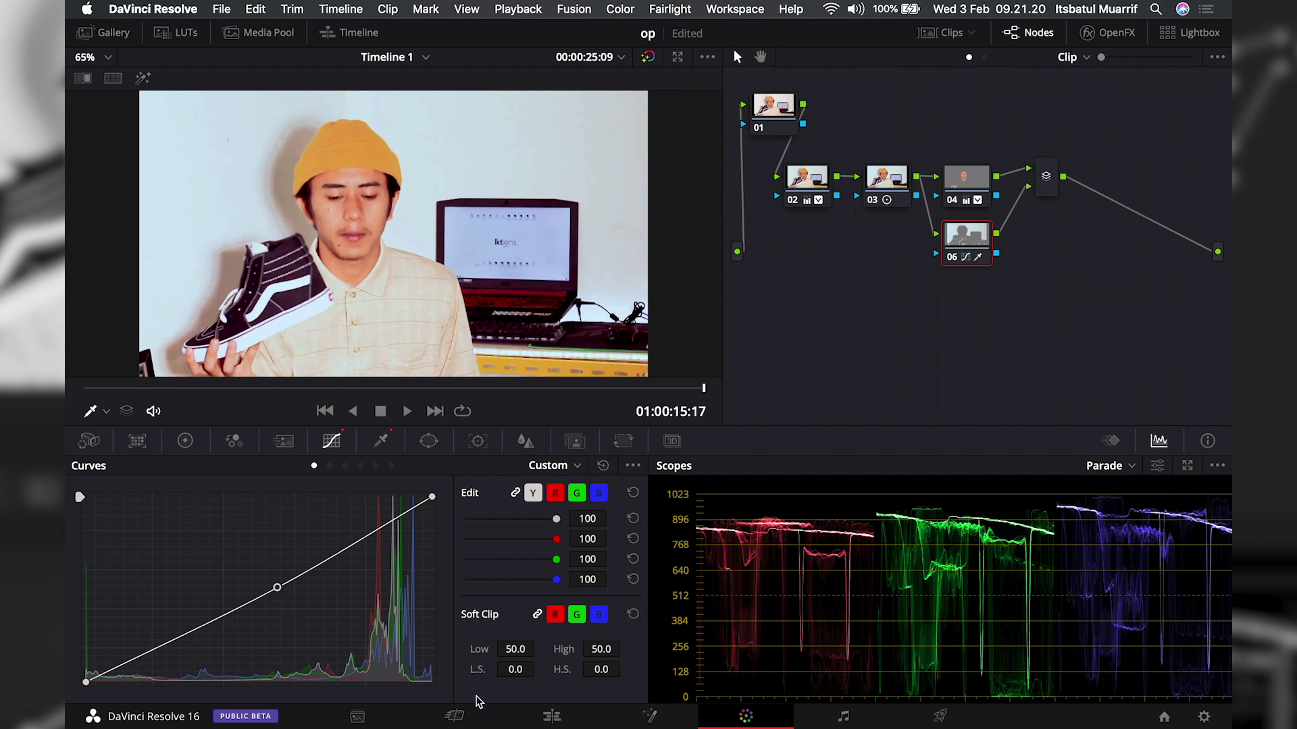
Step: Lower node 06's Log highlight to -0.05 and set Midtone Detail to -7.50
{"action": "left_click", "coordinate": [185, 441]}
{"action": "left_click_drag", "start_coordinate": [427, 634], "coordinate": [419, 634]}
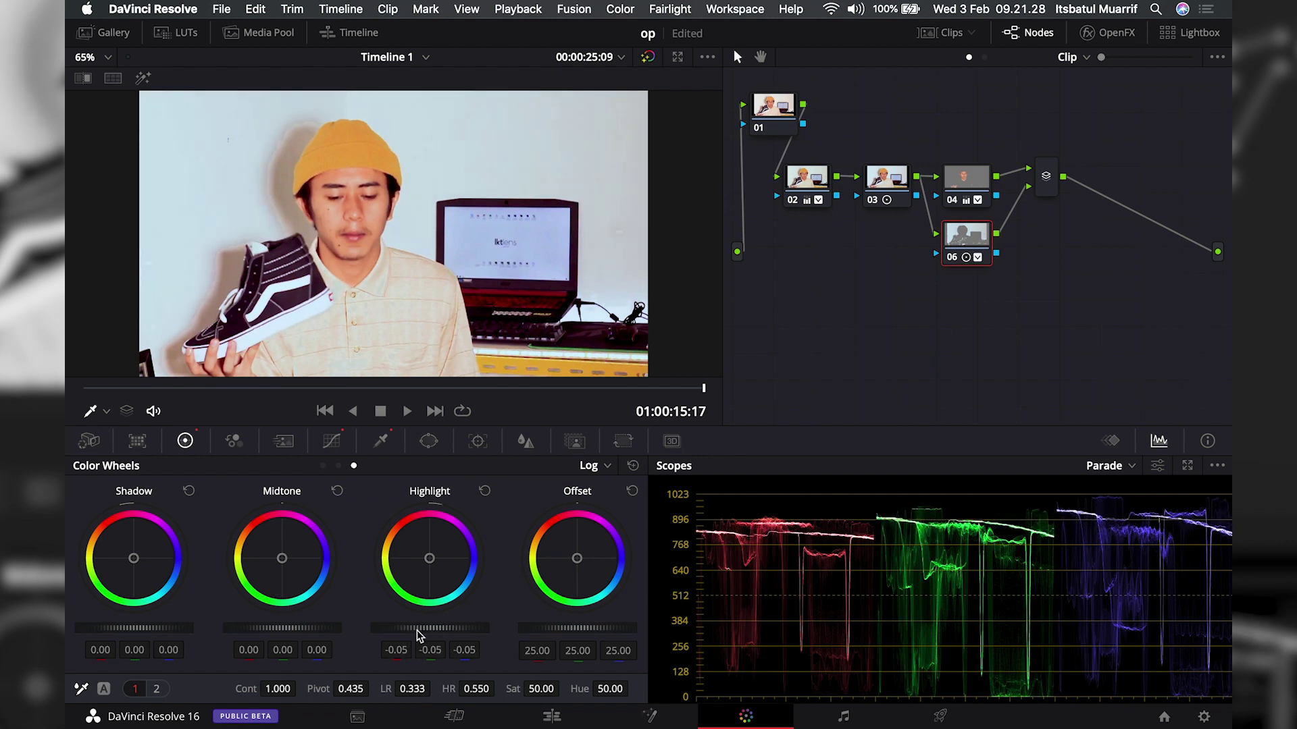
{"action": "left_click", "coordinate": [155, 689]}
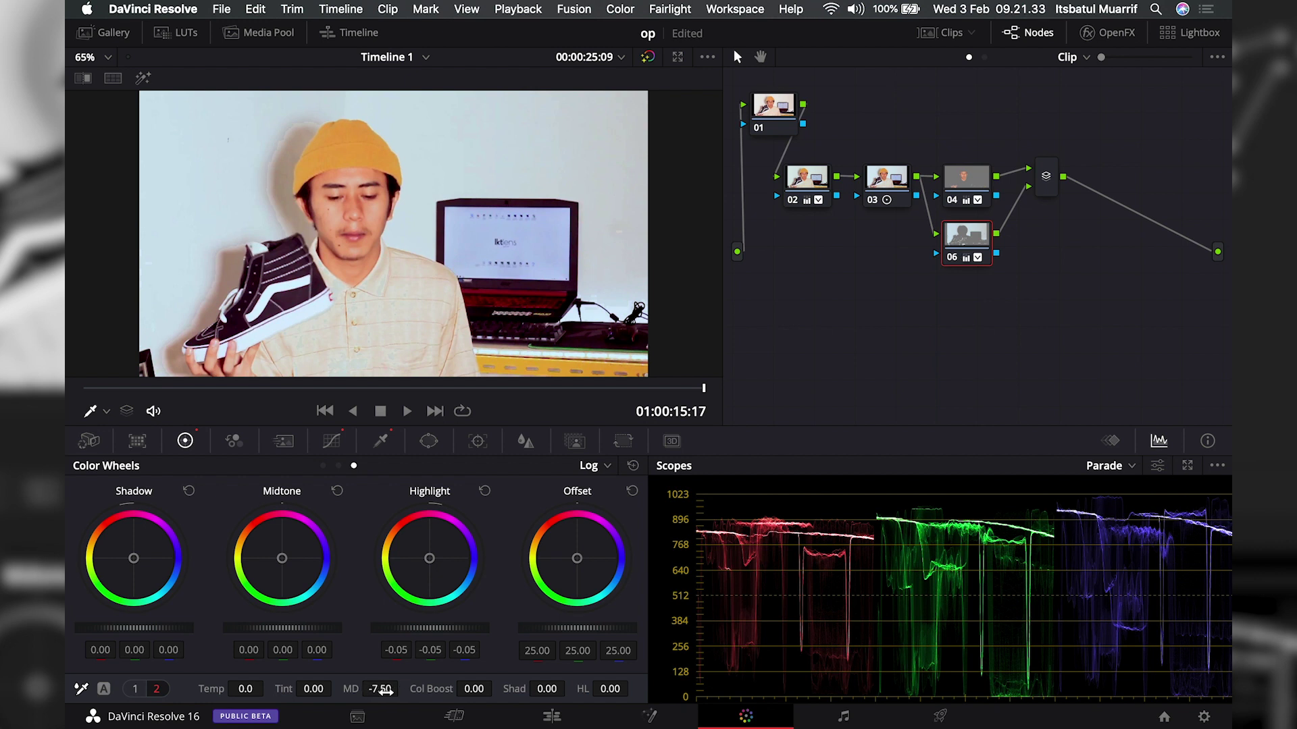
{"action": "right_click", "coordinate": [1046, 178]}
Step: Add serial node 07 after the Layer Mixer and move it lower left in the graph
{"action": "mouse_move", "coordinate": [1084, 192]}
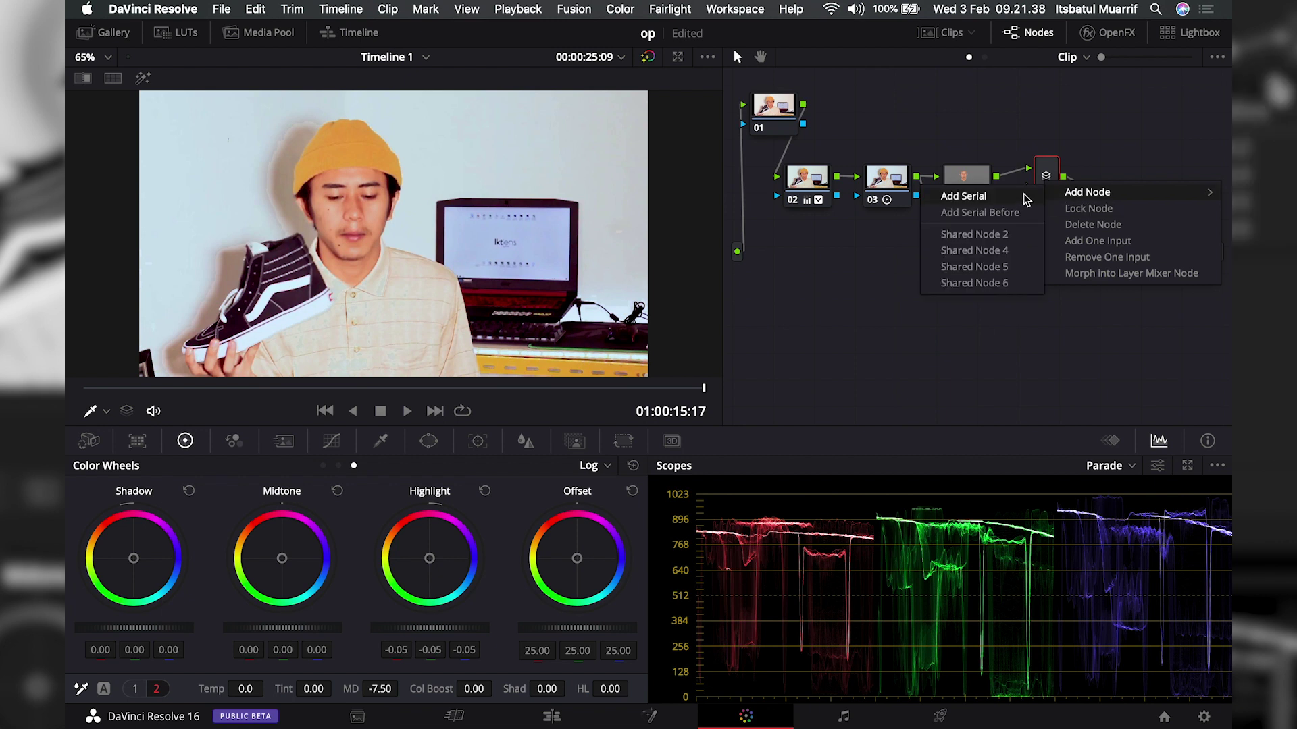
{"action": "left_click", "coordinate": [963, 196]}
{"action": "left_click_drag", "start_coordinate": [1118, 188], "coordinate": [809, 336]}
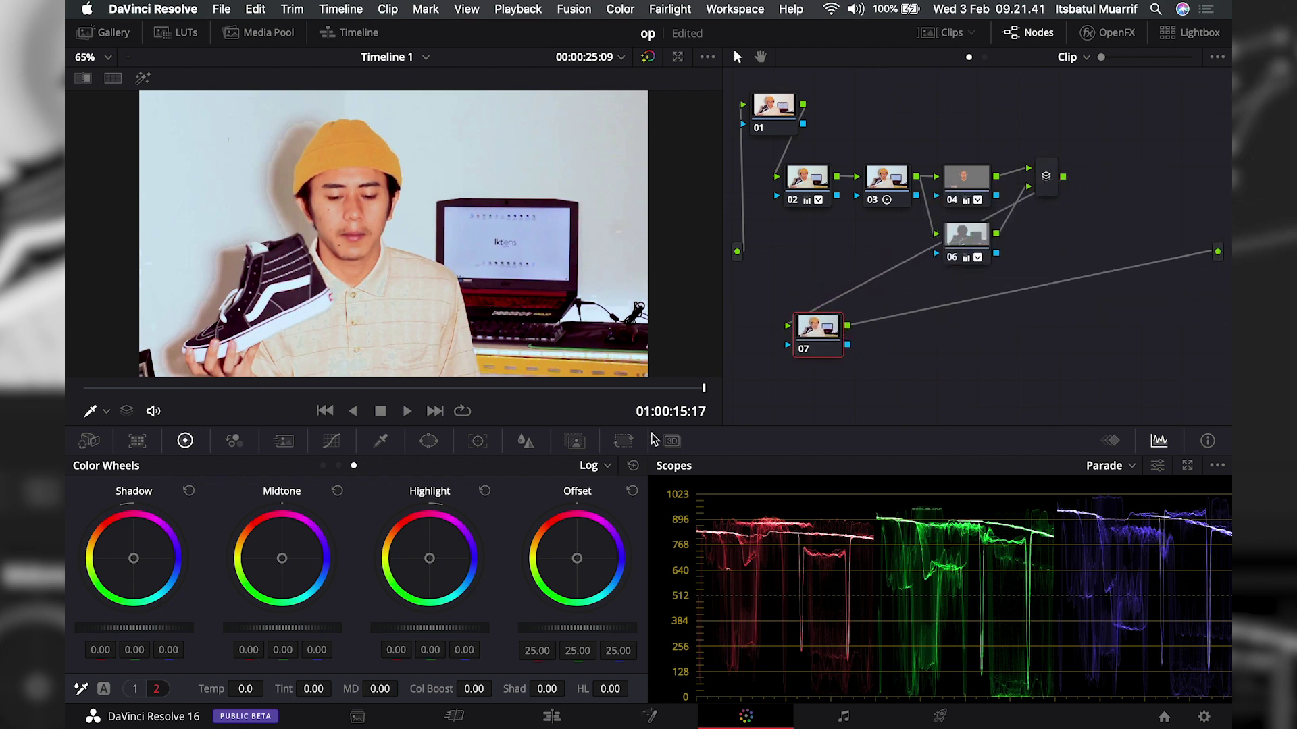
Step: Give node 07 a soft, tall oval Circle window around the man's head (Size 55.03, Aspect 33.59, Soft 1 3.51)
{"action": "left_click", "coordinate": [429, 442]}
{"action": "left_click", "coordinate": [101, 547]}
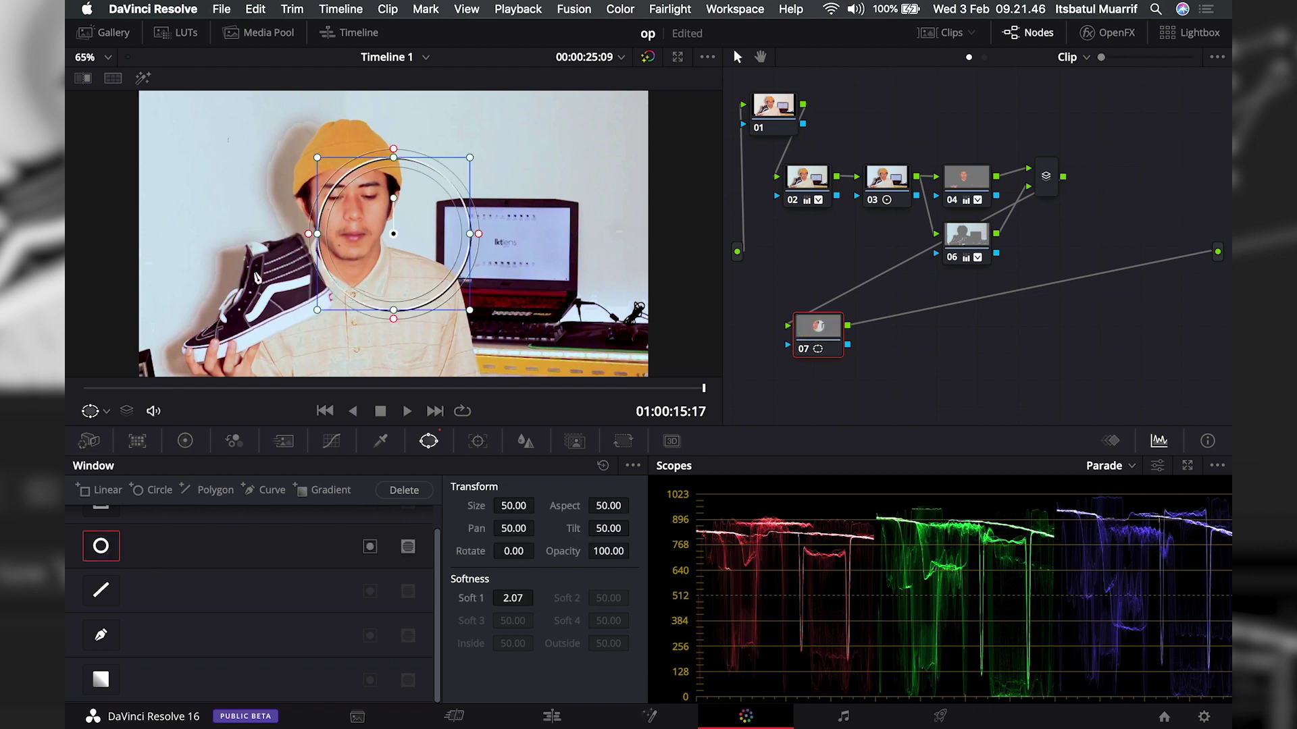
{"action": "left_click_drag", "start_coordinate": [376, 243], "coordinate": [354, 228]}
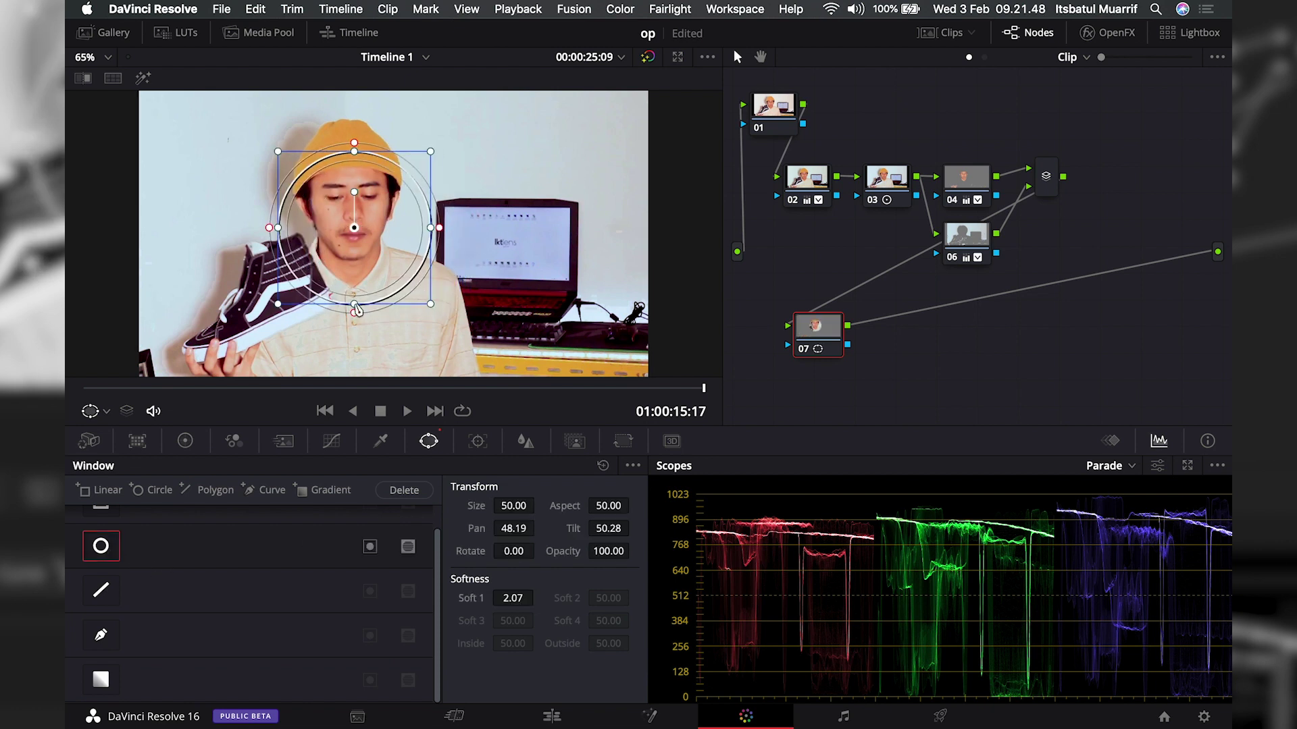
{"action": "left_click_drag", "start_coordinate": [354, 302], "coordinate": [351, 387]}
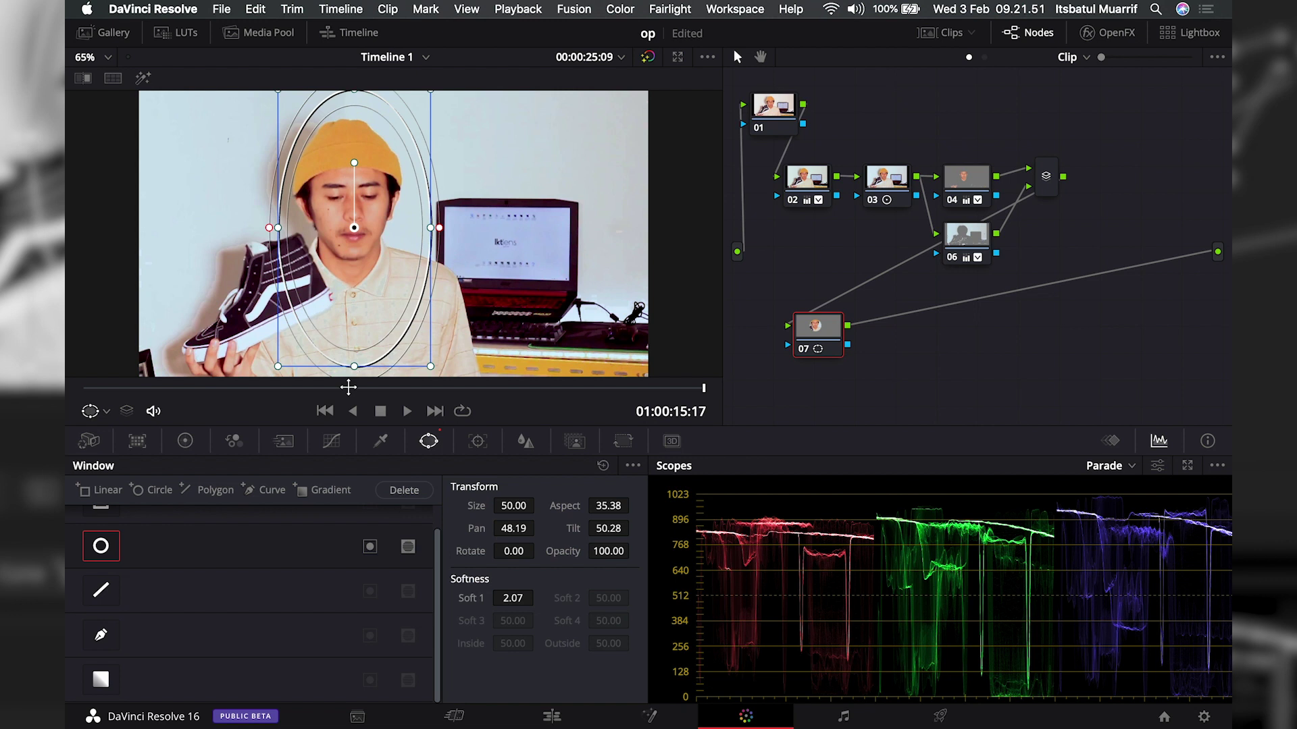
{"action": "left_click_drag", "start_coordinate": [431, 227], "coordinate": [462, 227]}
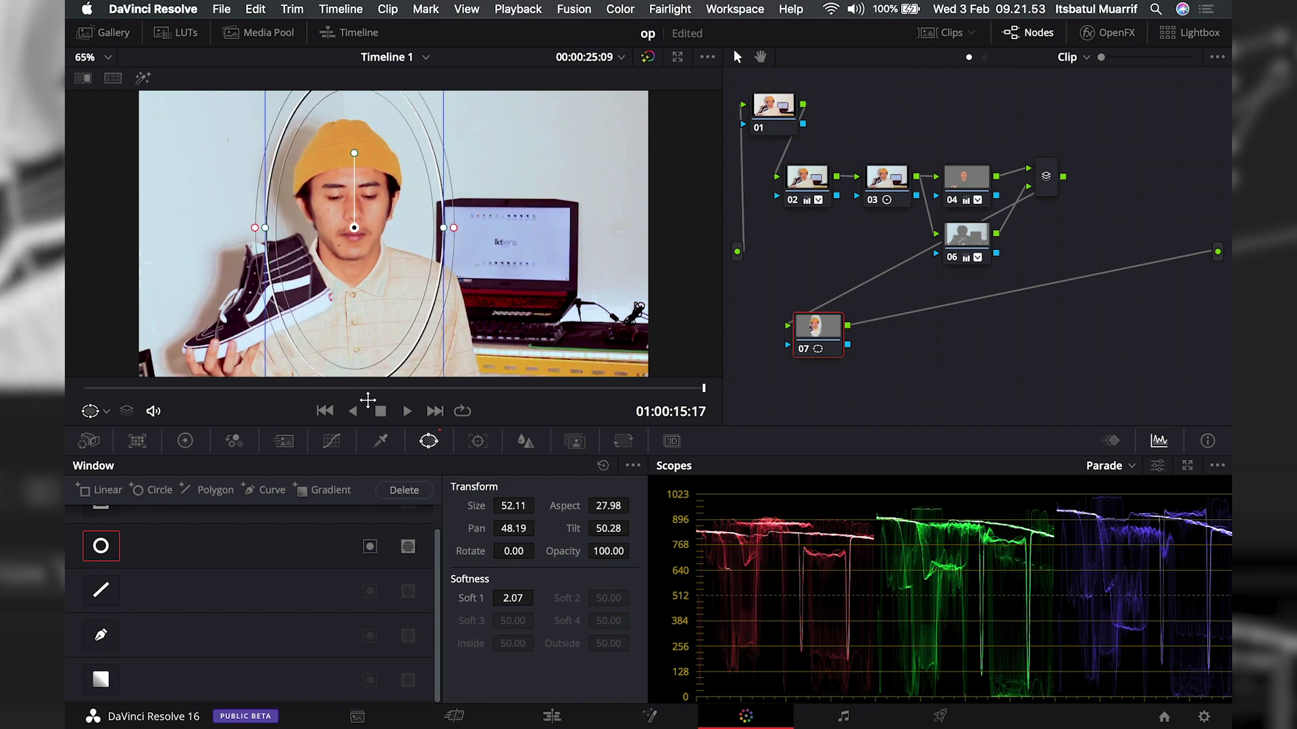
{"action": "left_click_drag", "start_coordinate": [520, 598], "coordinate": [538, 598]}
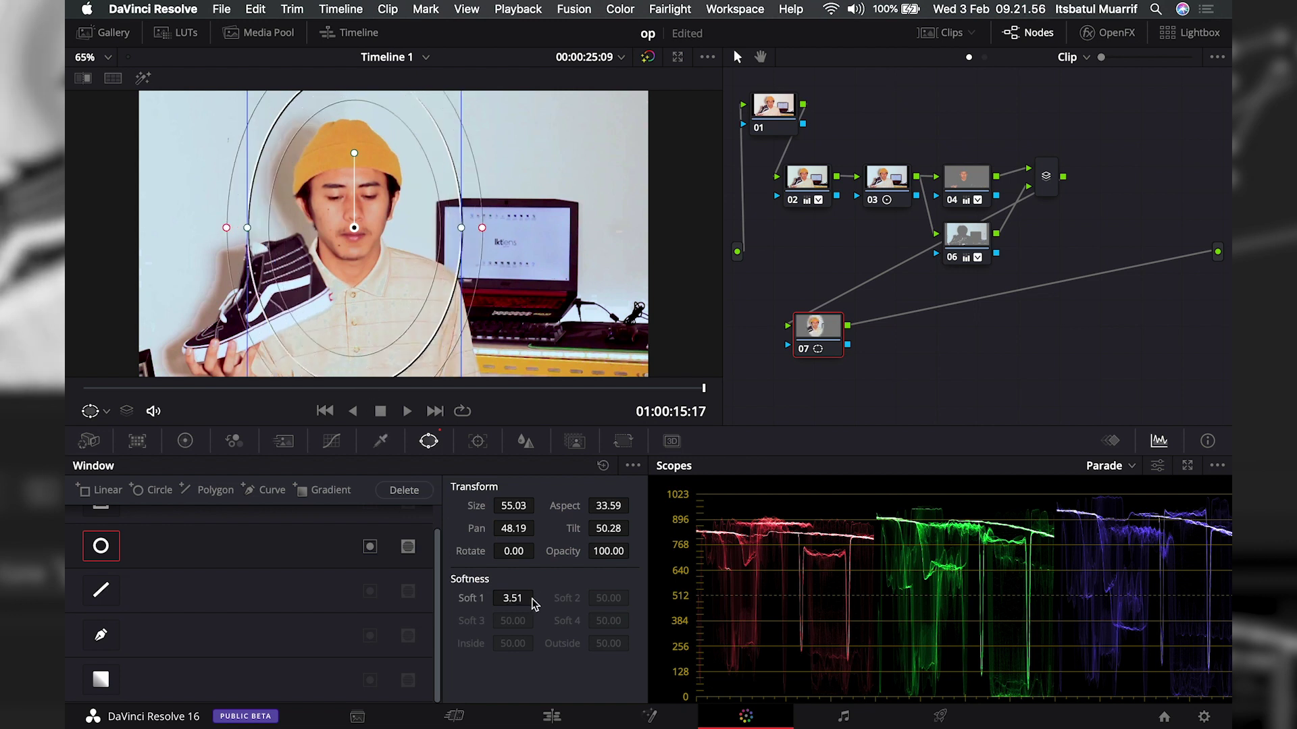
{"action": "left_click", "coordinate": [332, 443]}
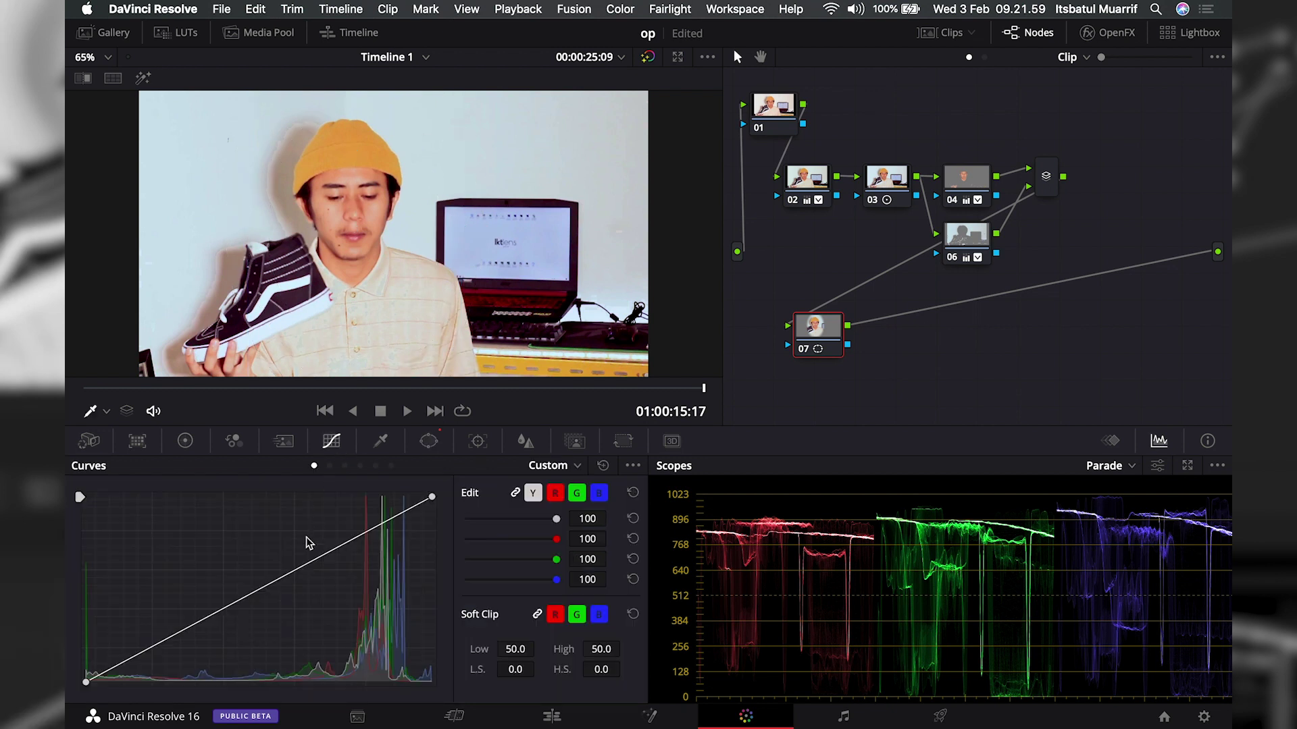
Step: Add a point on node 07's curve, then add serial node 08 with a midpoint on its luma curve
{"action": "left_click", "coordinate": [271, 574]}
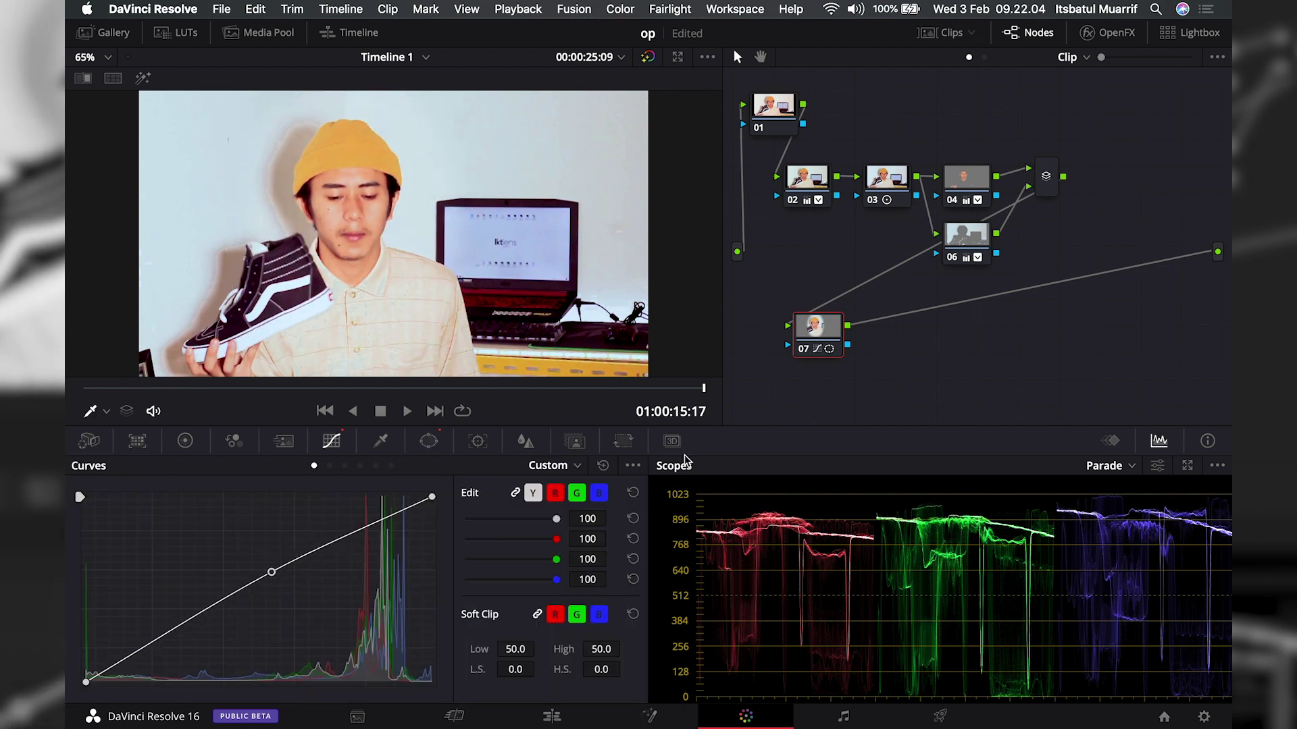
{"action": "right_click", "coordinate": [825, 320]}
{"action": "mouse_move", "coordinate": [878, 399]}
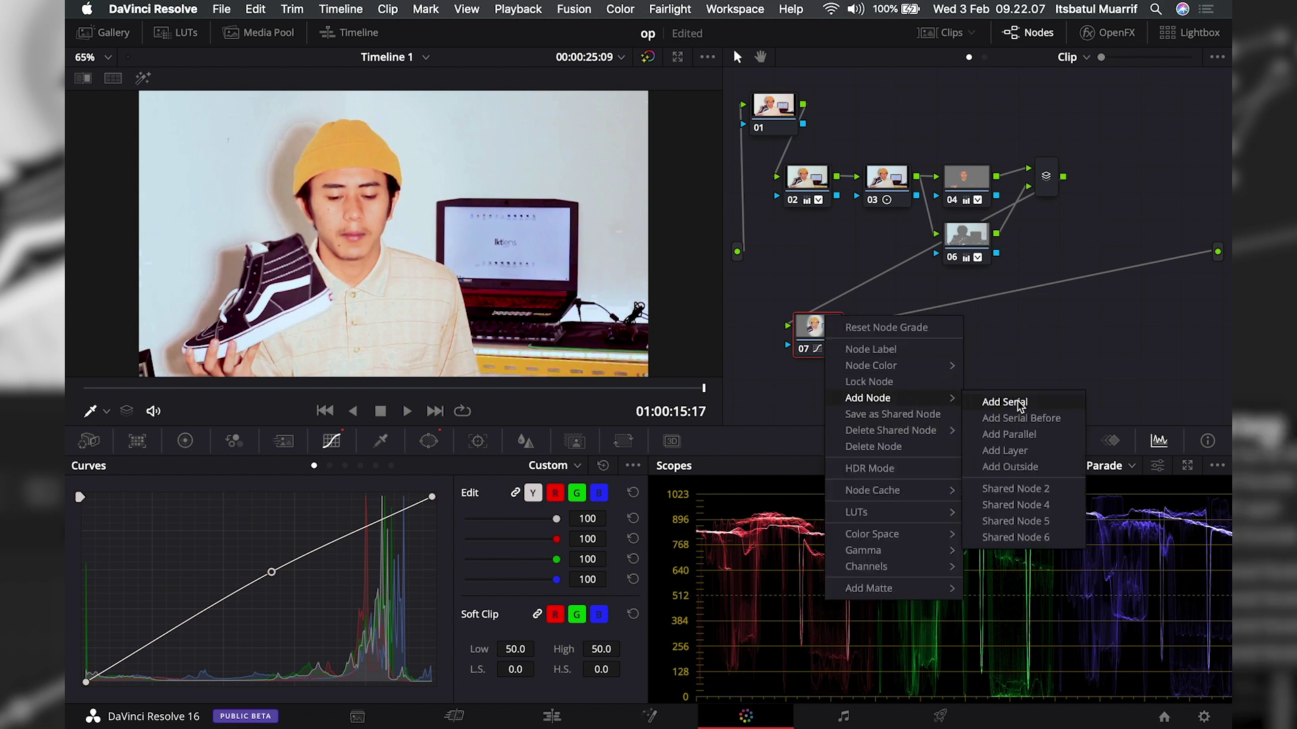
{"action": "left_click", "coordinate": [1019, 404]}
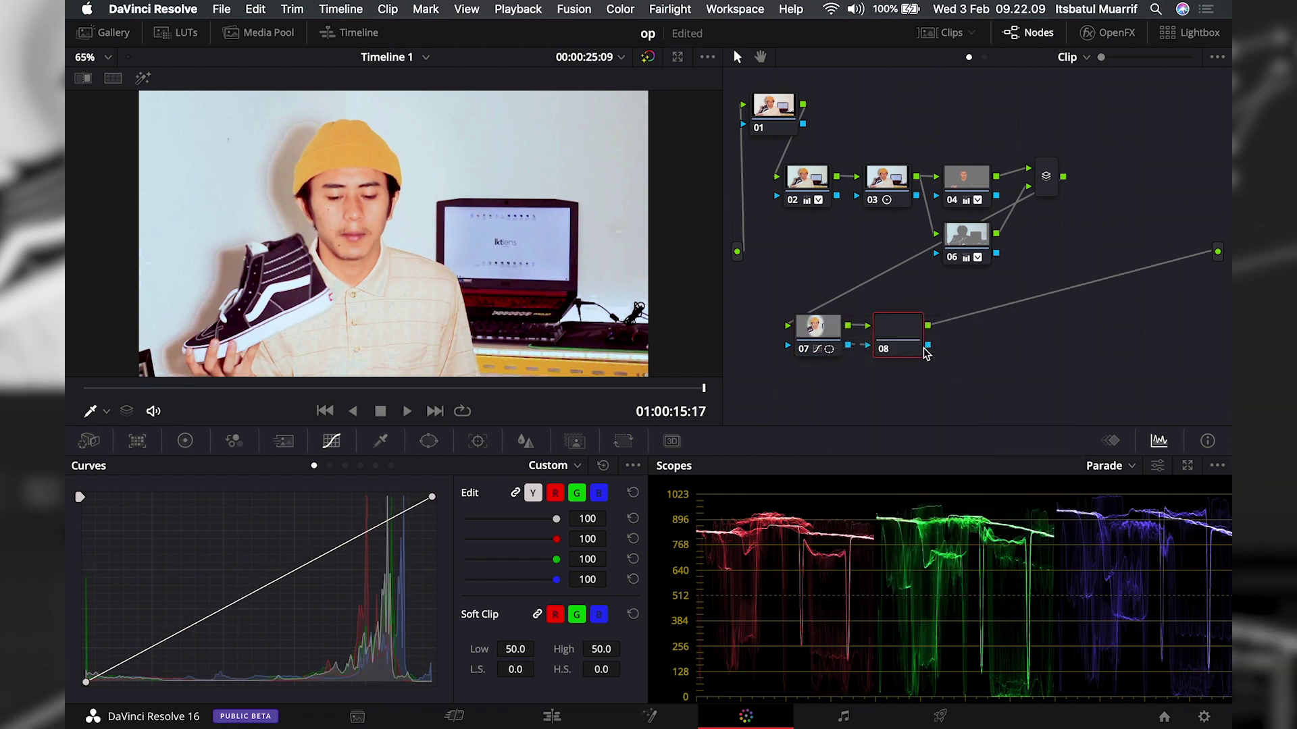
{"action": "left_click", "coordinate": [279, 588]}
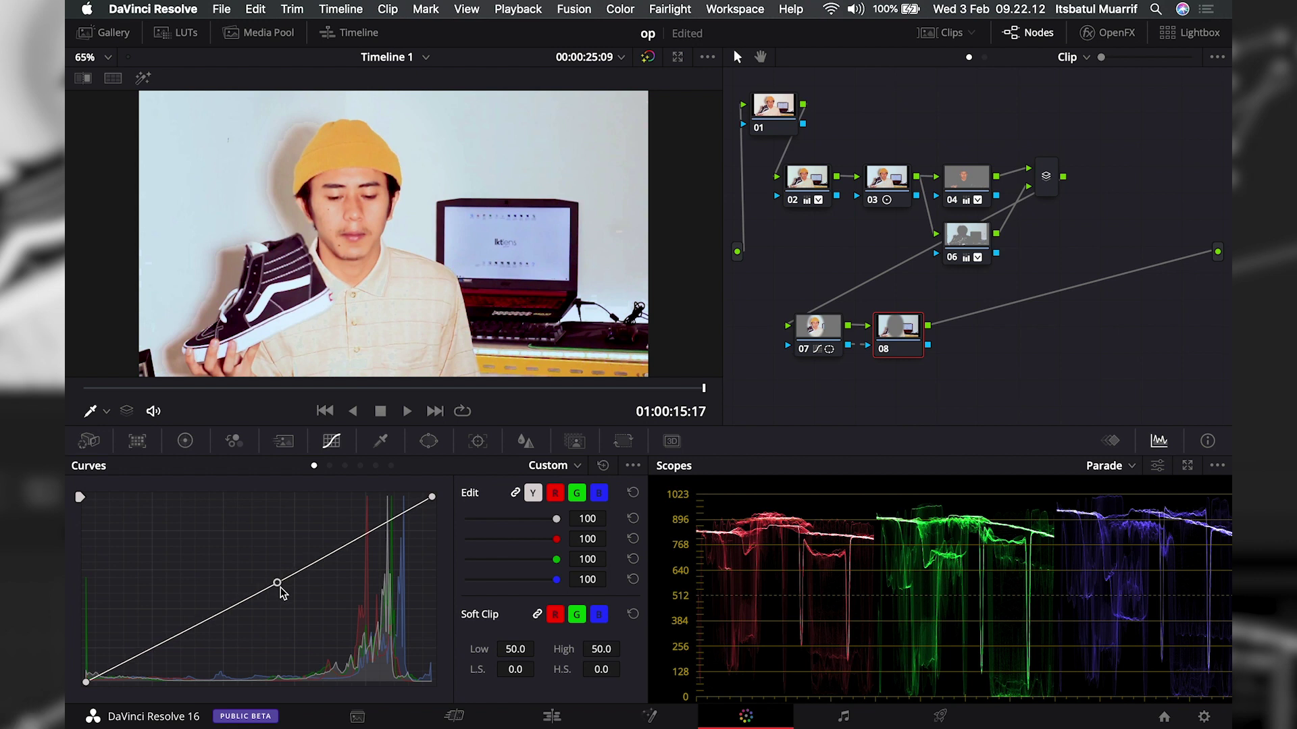